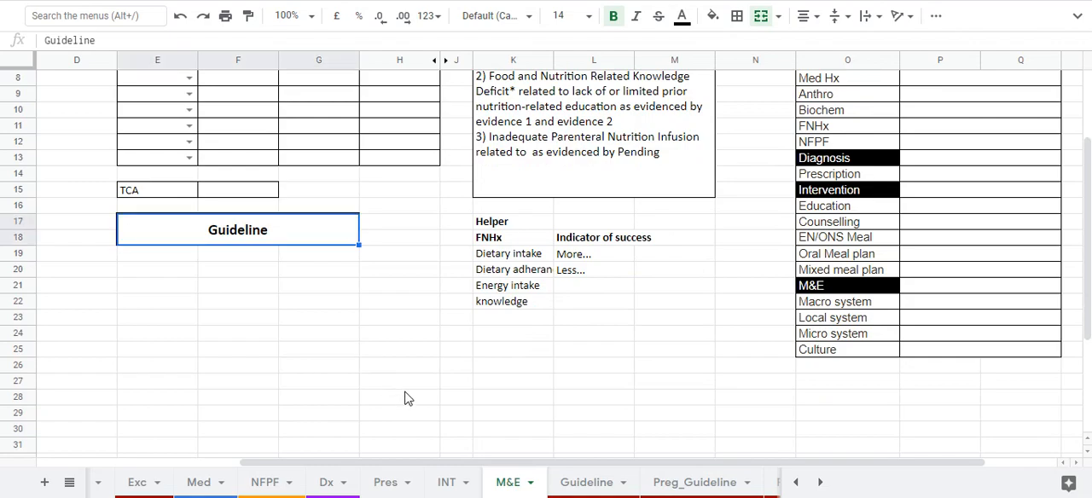
Examine the M&E sheet's Learning Point, Nutrition Diagnosis and ADIME sections and the Record table's columns.
scroll(404, 398, up, 2)
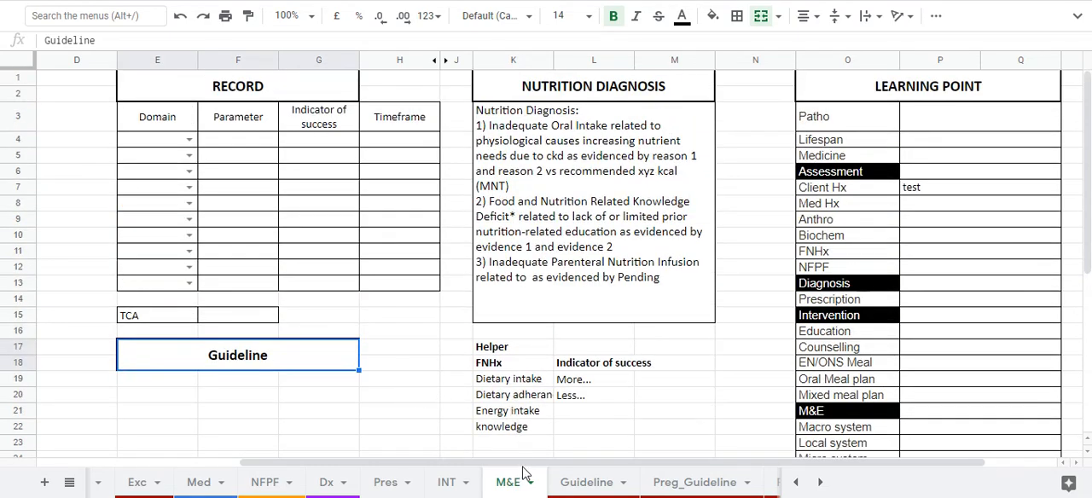
drag(539, 463, 609, 463)
drag(755, 96, 747, 315)
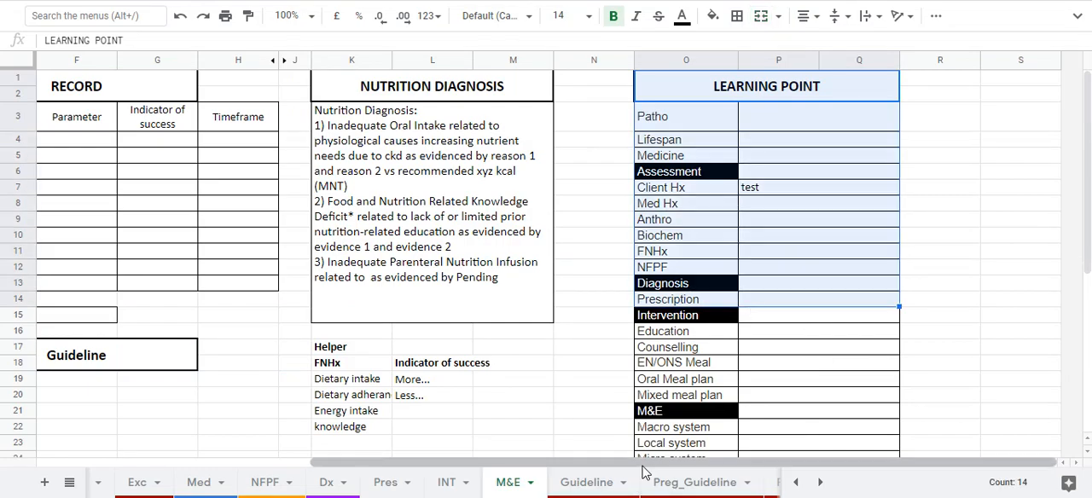
drag(642, 466, 297, 437)
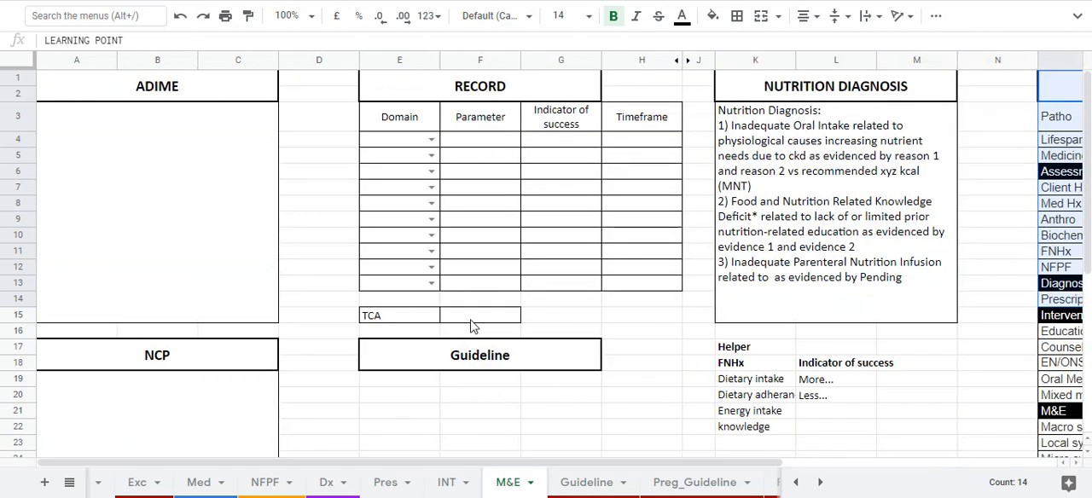
click(271, 87)
click(301, 84)
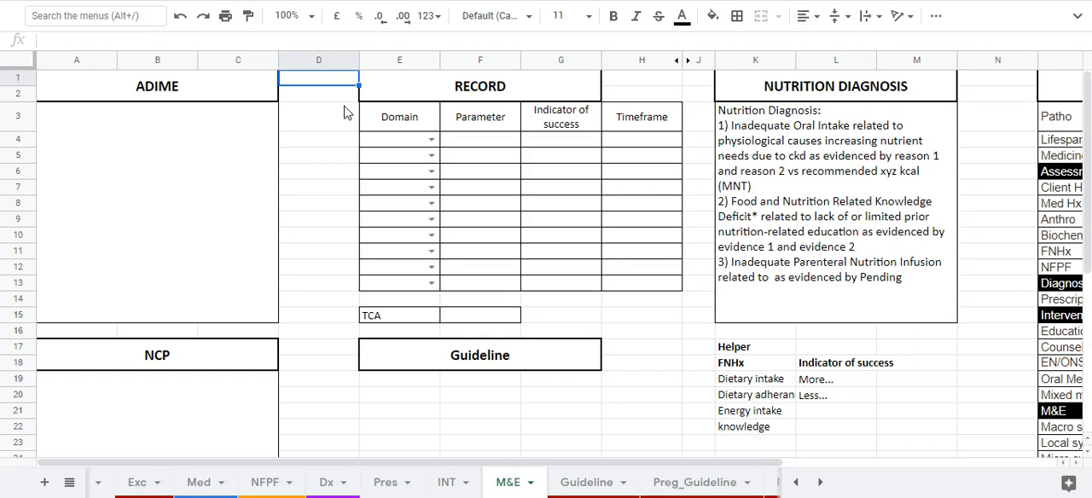
click(405, 148)
mouse_move(416, 123)
mouse_down()
mouse_move(574, 141)
mouse_move(641, 238)
mouse_move(644, 294)
mouse_up()
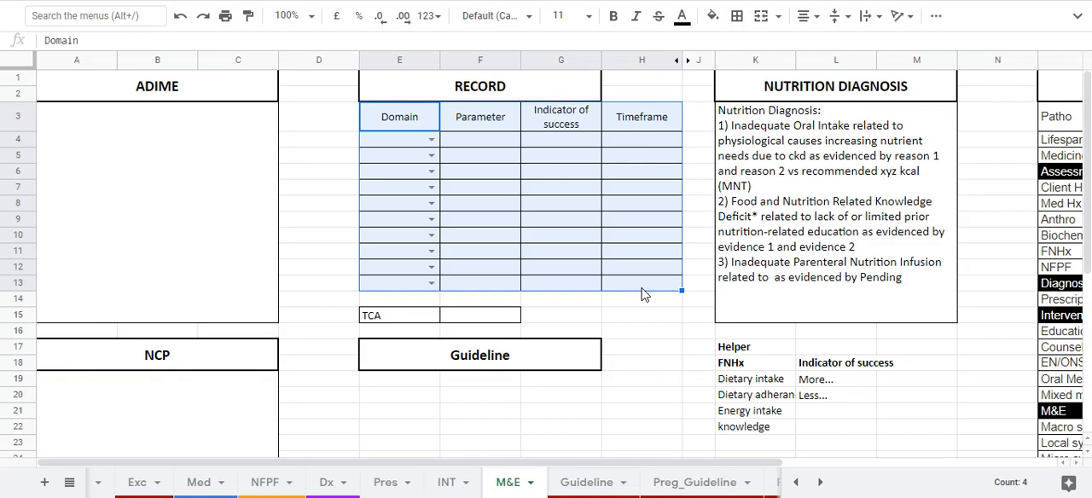
Fill the first Record row with domain Anthro and parameter "Weight & Height".
click(382, 143)
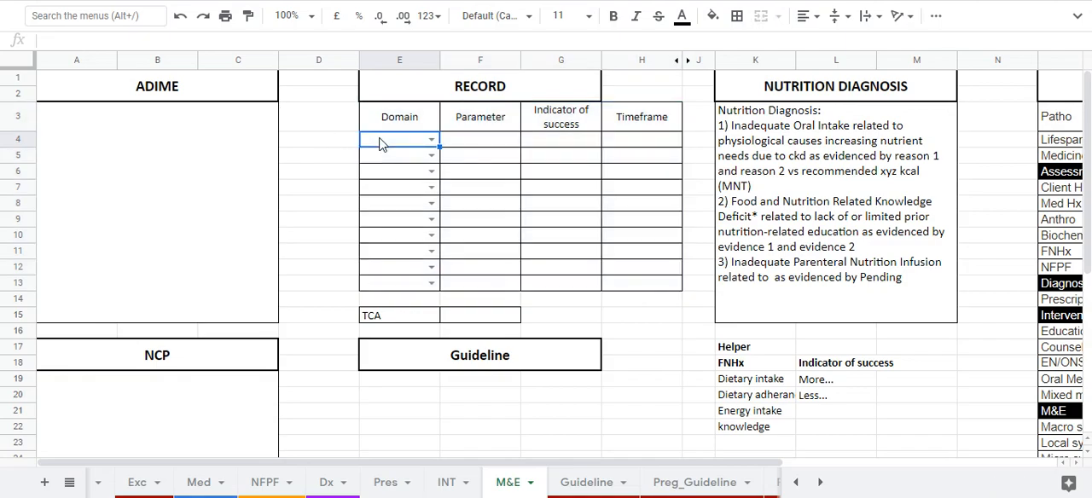
double_click(381, 143)
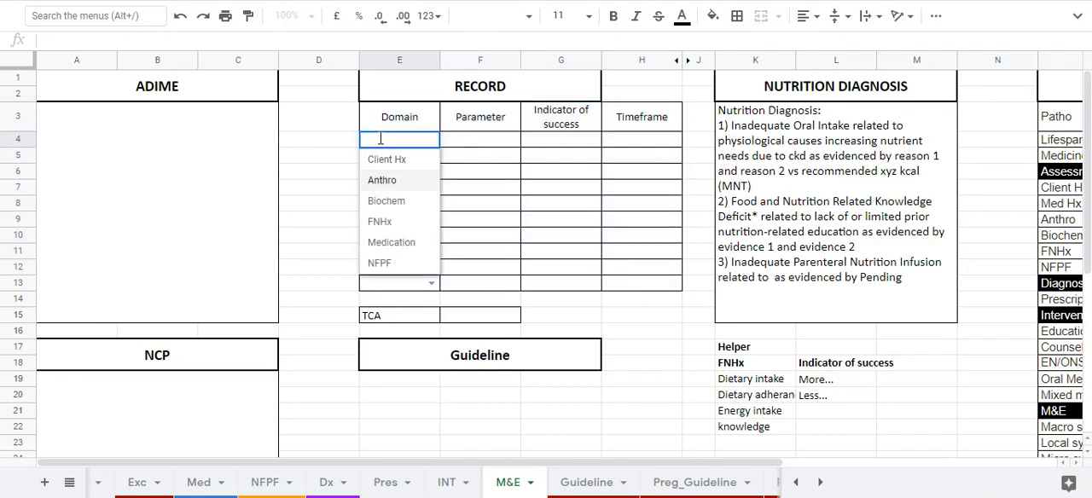
key(Return)
key(Tab)
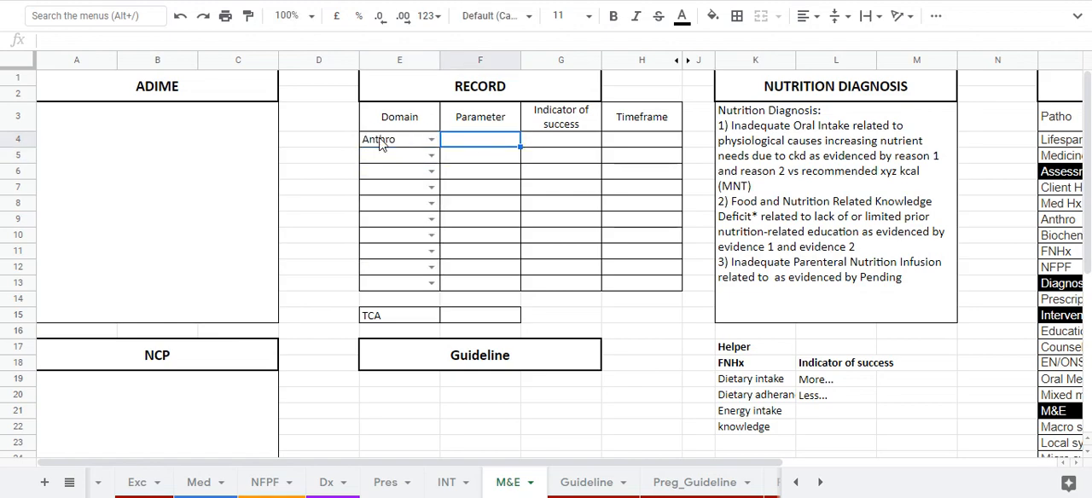
text(Weight & Height)
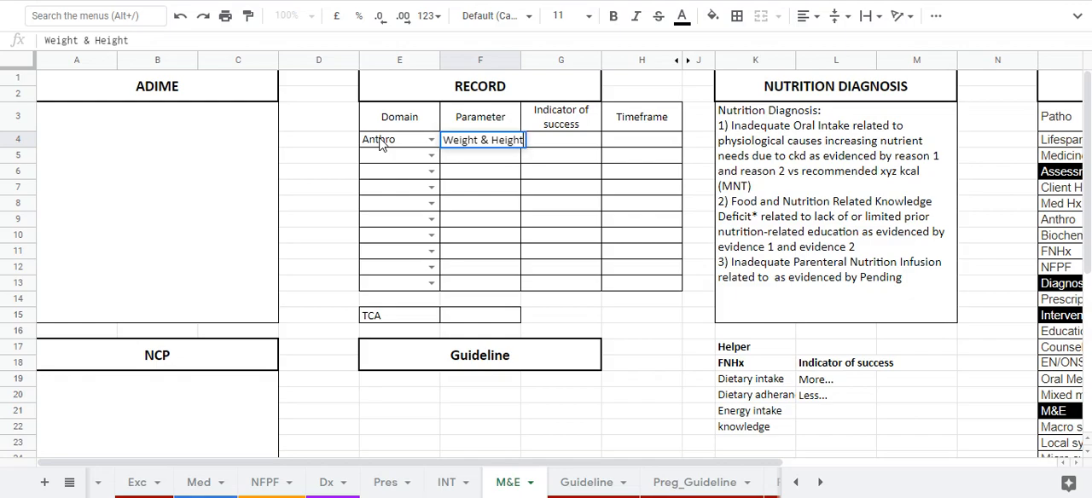
key(Tab)
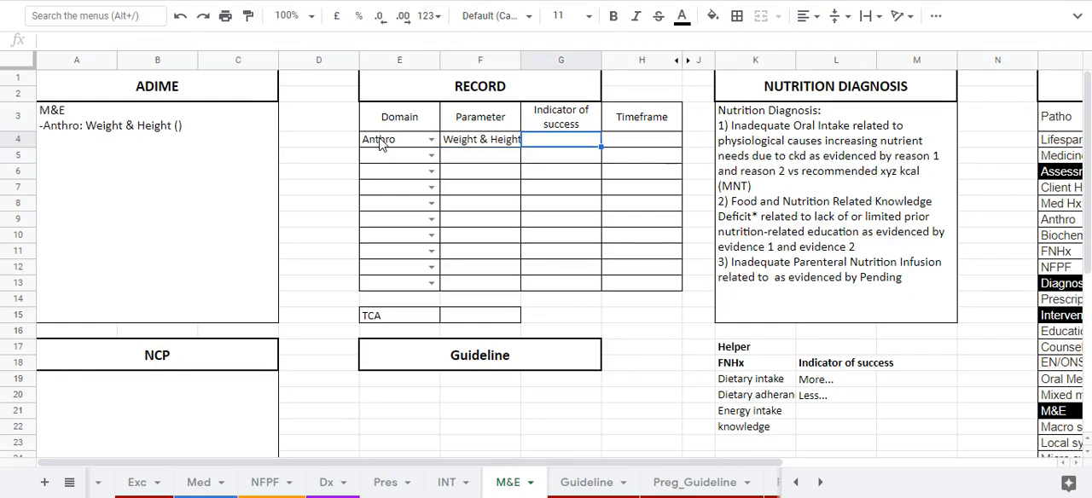
Enter "weight gain by 5kg in 3 months and height gain of 20 cm in 3 months" as the row's indicator, with timeframe "3 months".
text(weight)
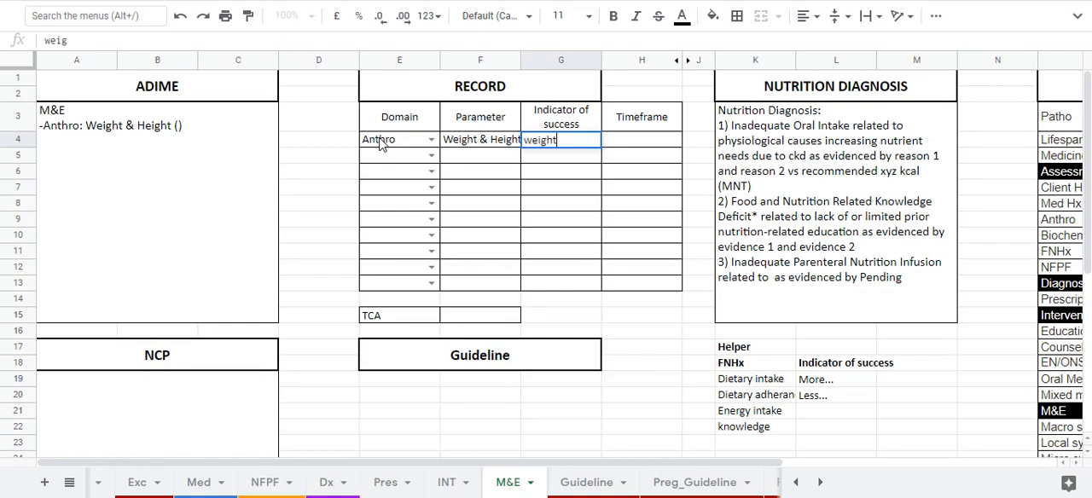
text( gain by 5k)
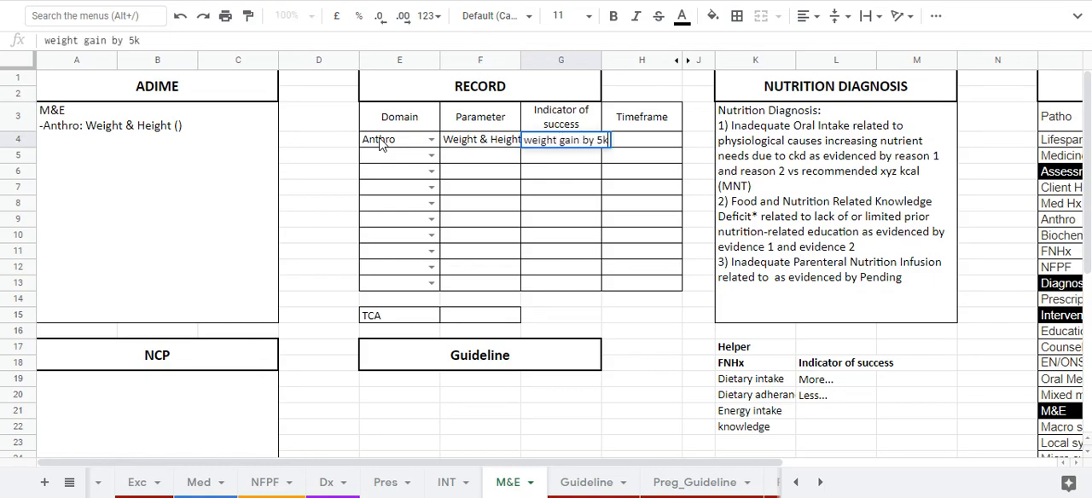
text(g in 3 months and)
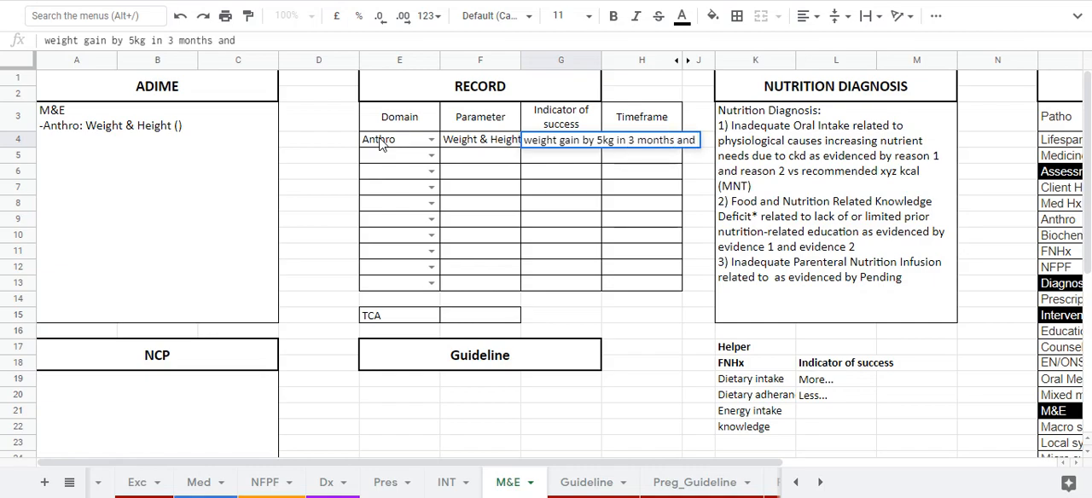
text( heig)
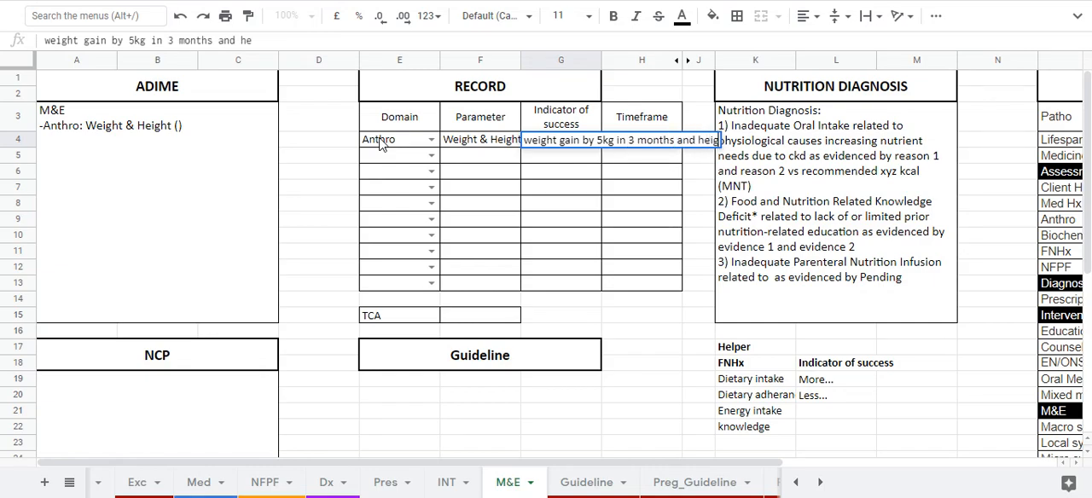
text(ht gain of)
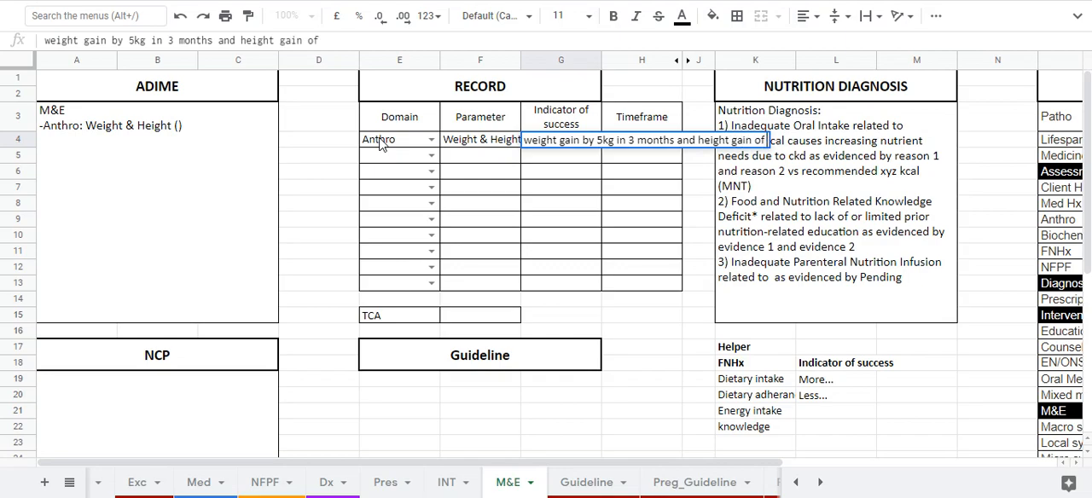
text( 20 cm in 3 months)
key(Tab)
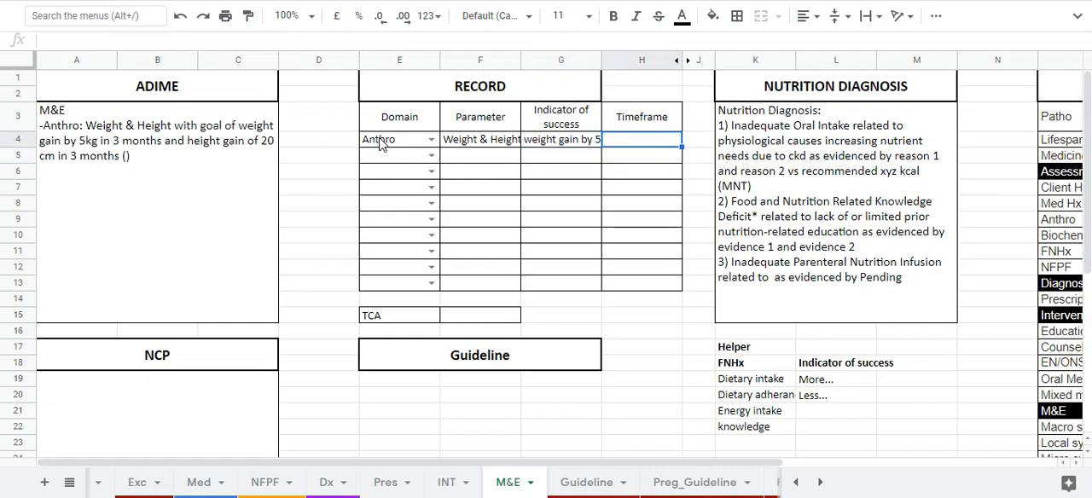
text(3 months)
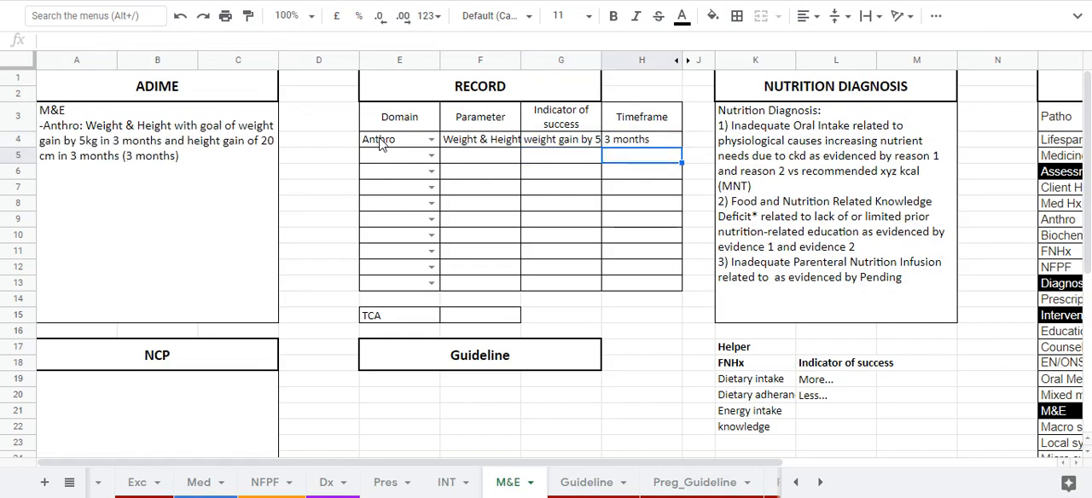
key(shift+Tab)
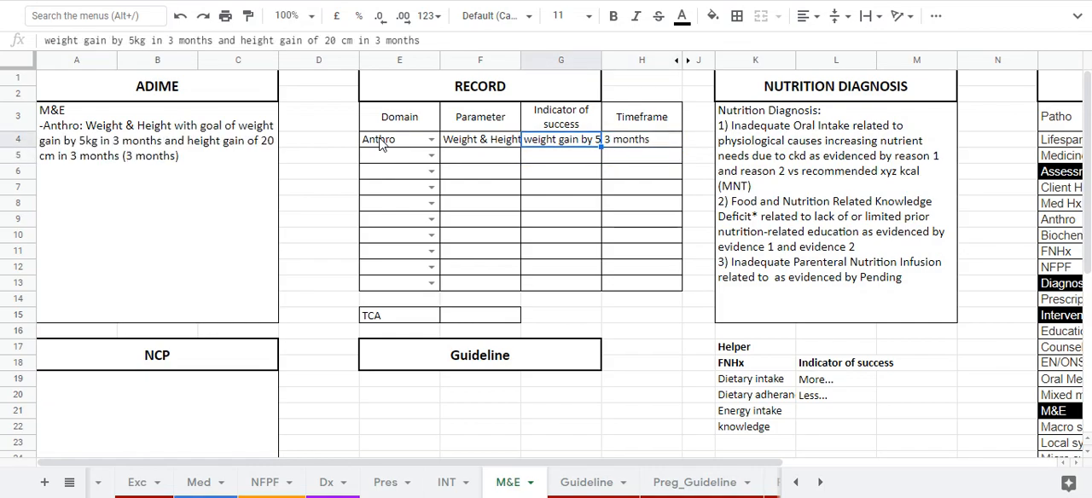
Fill the second Record row with domain Anthro and parameter "Height".
key(Left)
key(Left)
key(Down)
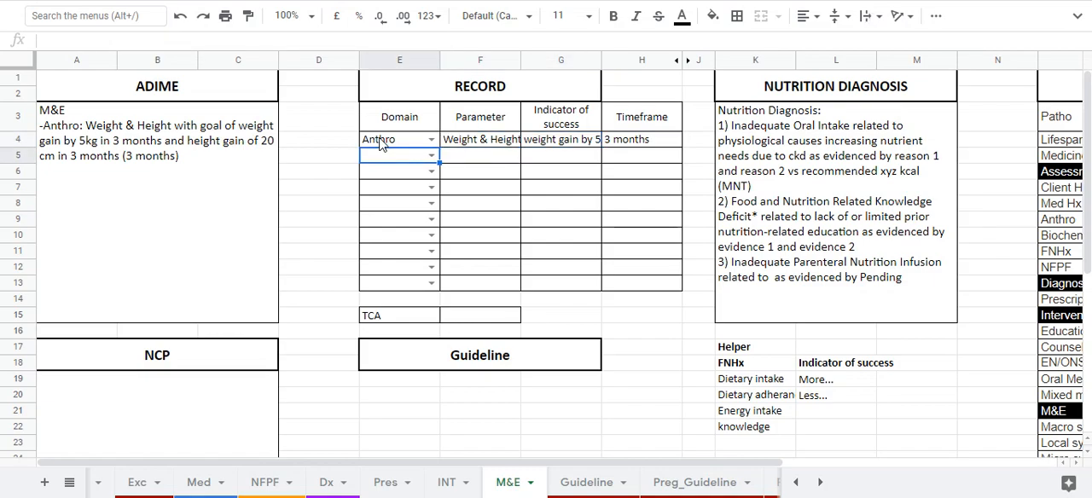
key(Return)
key(Down)
key(Down)
key(Tab)
text(Height)
key(Tab)
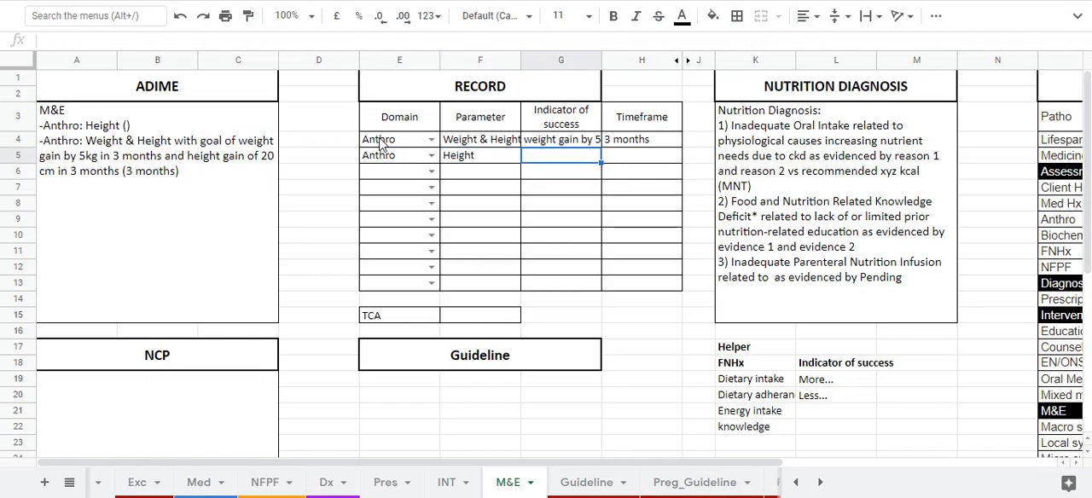
Enter "height gain by 20cm in 3 months" as the Height row's indicator and copy the timeframe from the row above.
text(height gain by 2)
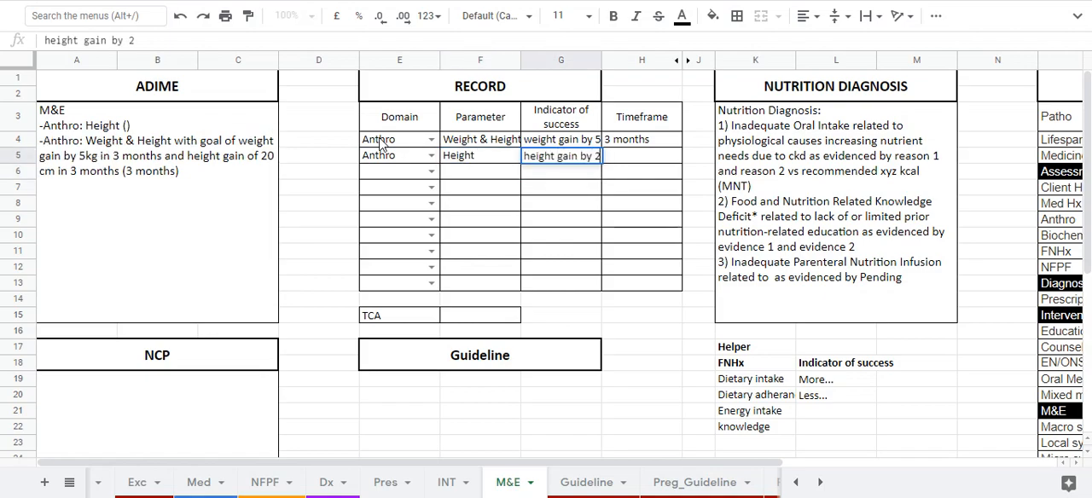
text(0cm in 3 months)
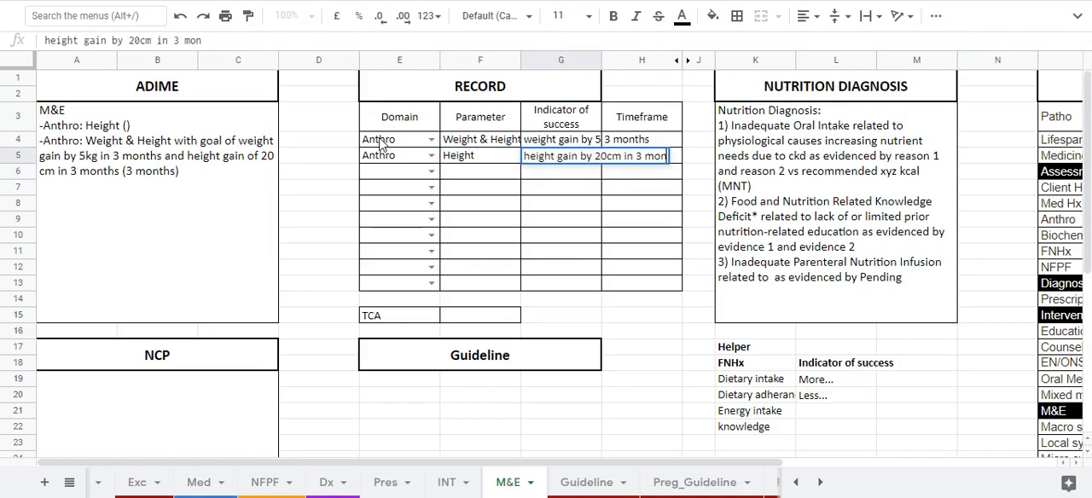
key(Tab)
key(Up)
key(ctrl+c)
key(Down)
key(ctrl+v)
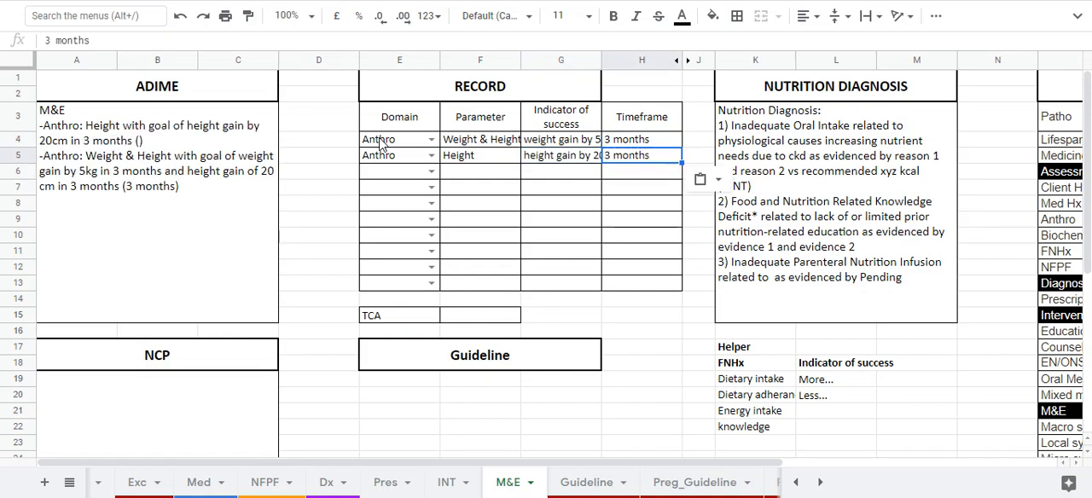
click(113, 141)
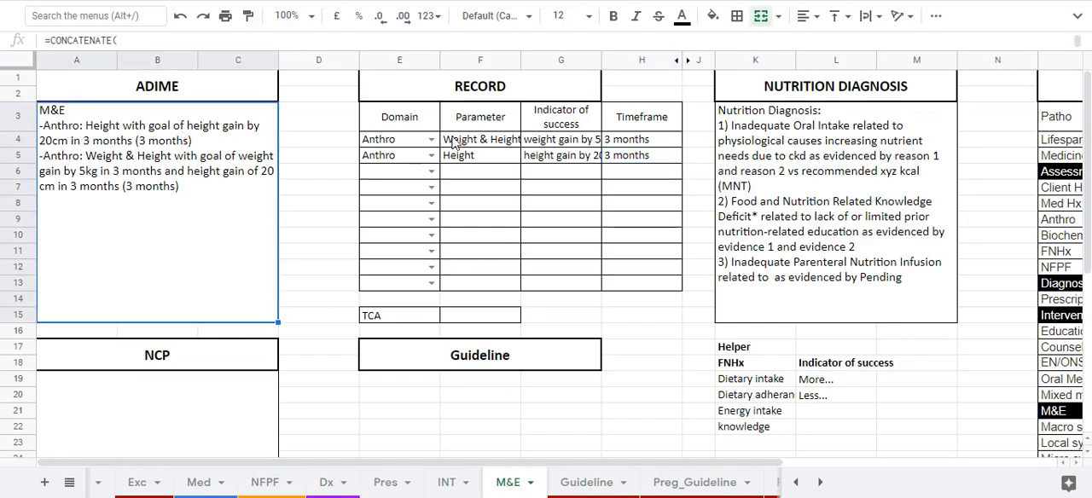
Shorten the first Record row's parameter to "Weight".
click(474, 128)
click(473, 138)
double_click(473, 138)
key(ctrl+shift+Left)
key(ctrl+shift+Left)
key(BackSpace)
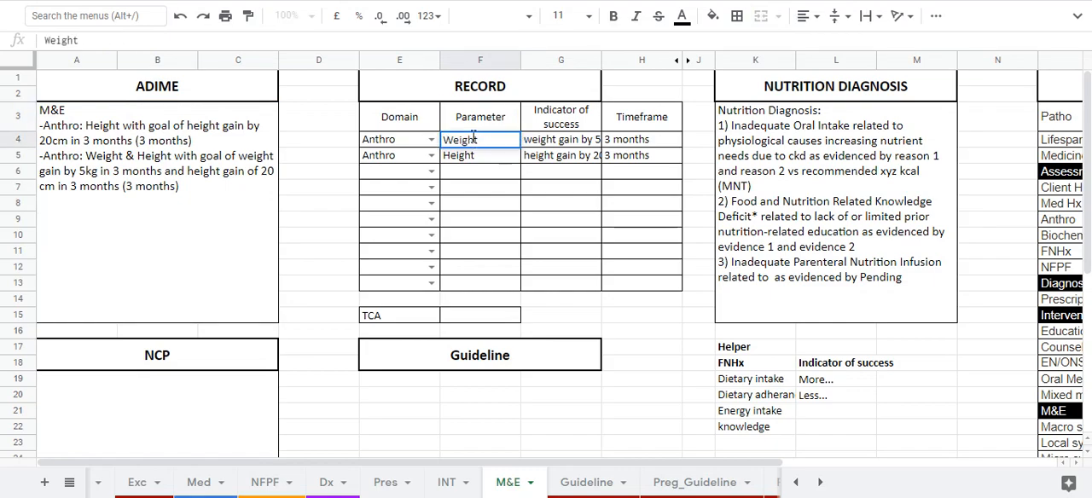
key(Return)
Remove the height goal from the Weight row's indicator, leaving "weight gain by 5kg in 3 months".
key(Up)
key(Right)
key(Return)
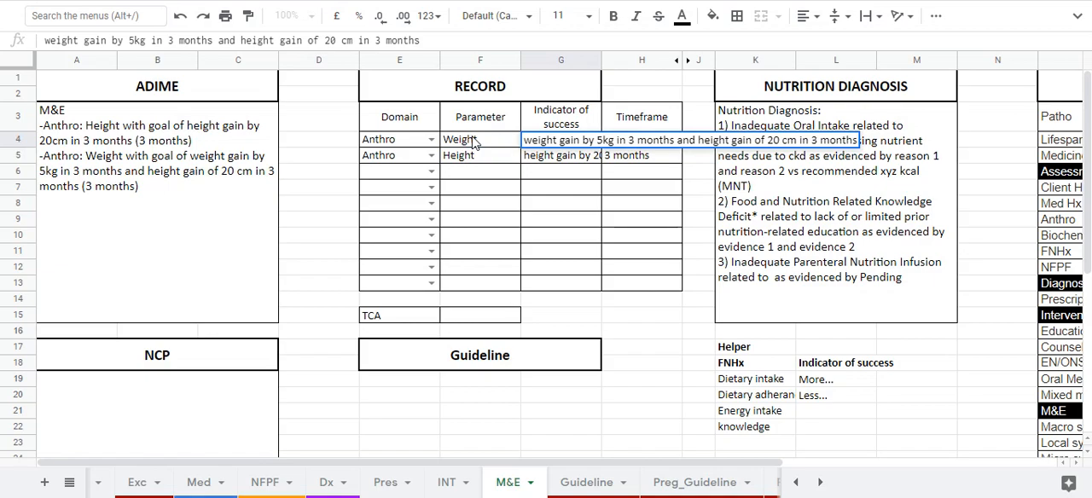
key(ctrl+shift+Left)
key(ctrl+shift+Left)
key(ctrl+shift+Left)
key(ctrl+shift+Left)
key(ctrl+shift+Left)
key(ctrl+shift+Left)
key(ctrl+shift+Left)
key(ctrl+shift+Left)
key(ctrl+shift+Left)
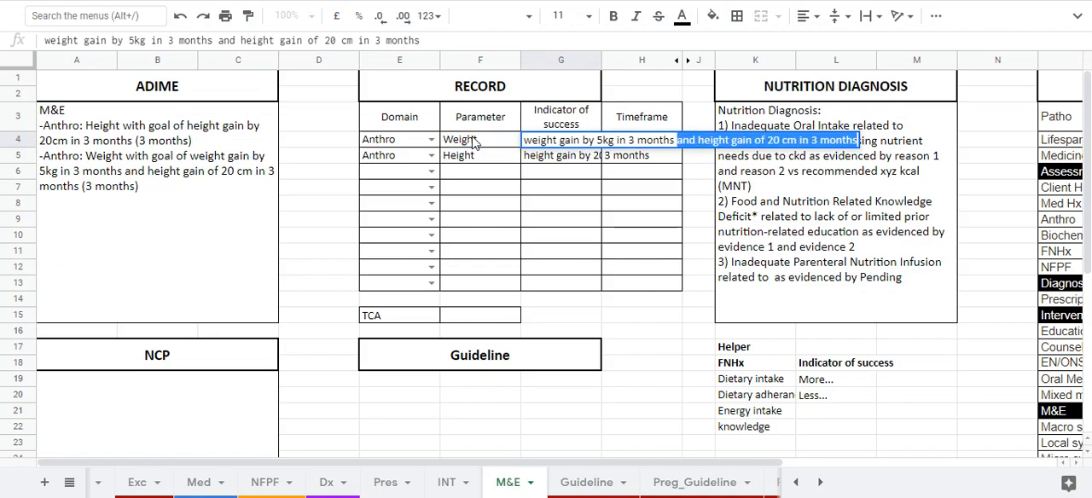
key(BackSpace)
key(Return)
Fill the third Record row with domain Biochem and parameter "Sodium".
key(Down)
key(Left)
key(Left)
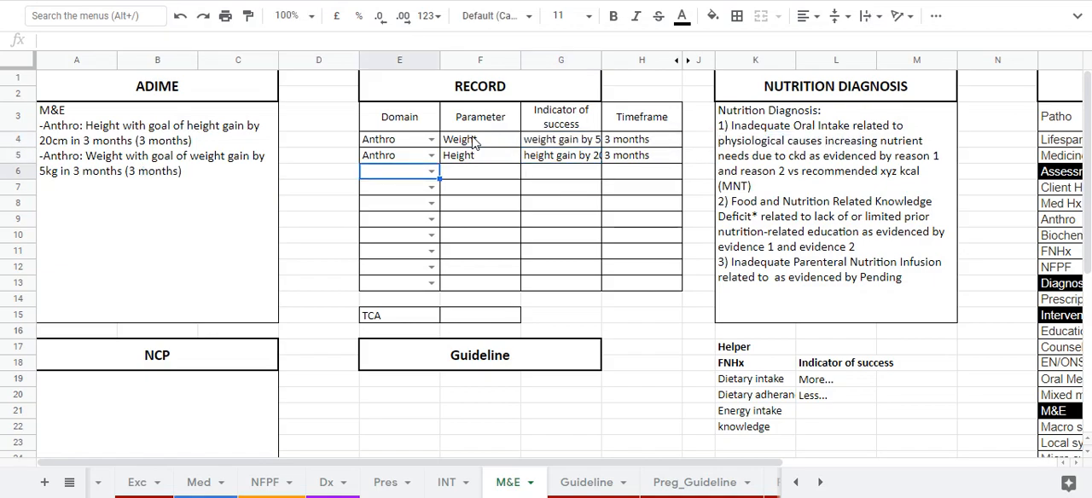
key(Return)
key(Down)
key(Down)
key(Down)
key(Up)
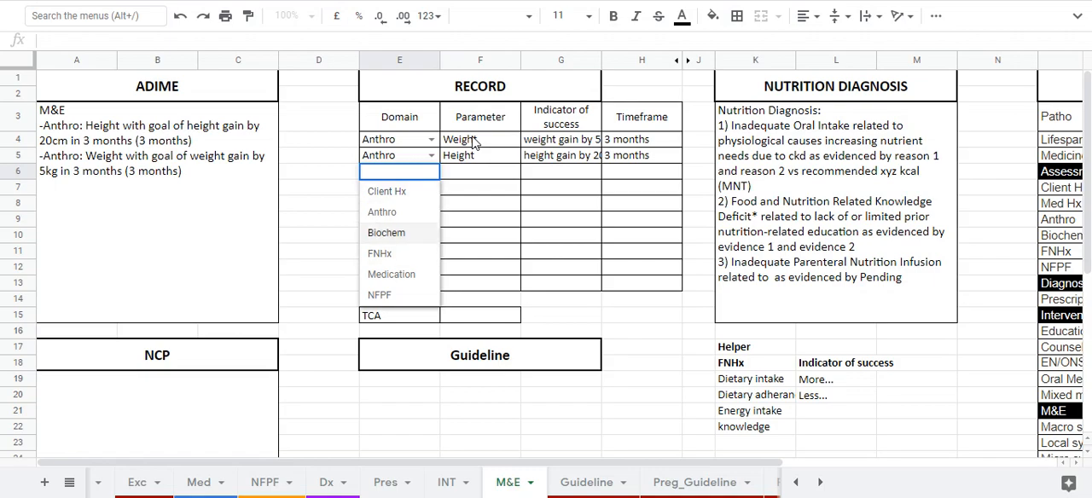
key(Return)
key(Tab)
text(Sodium)
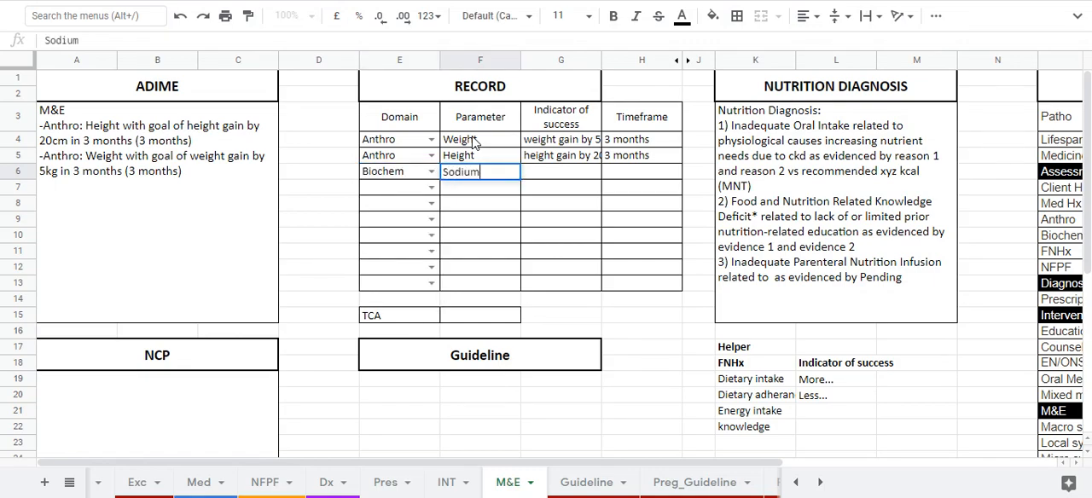
key(Tab)
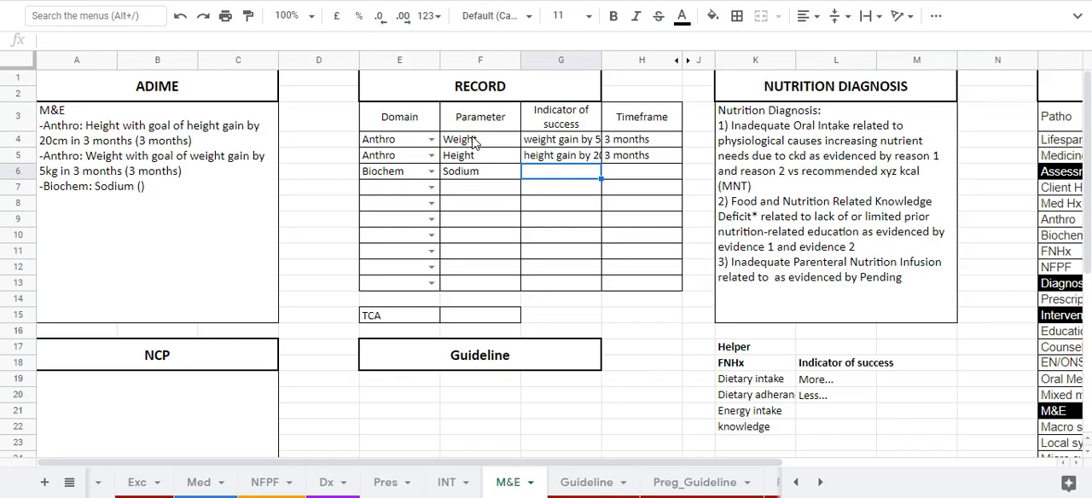
Enter "drop to normal range (135-45 mmol)" as the Sodium row's indicator of success and "2 weeks" as its timeframe.
text(drop )
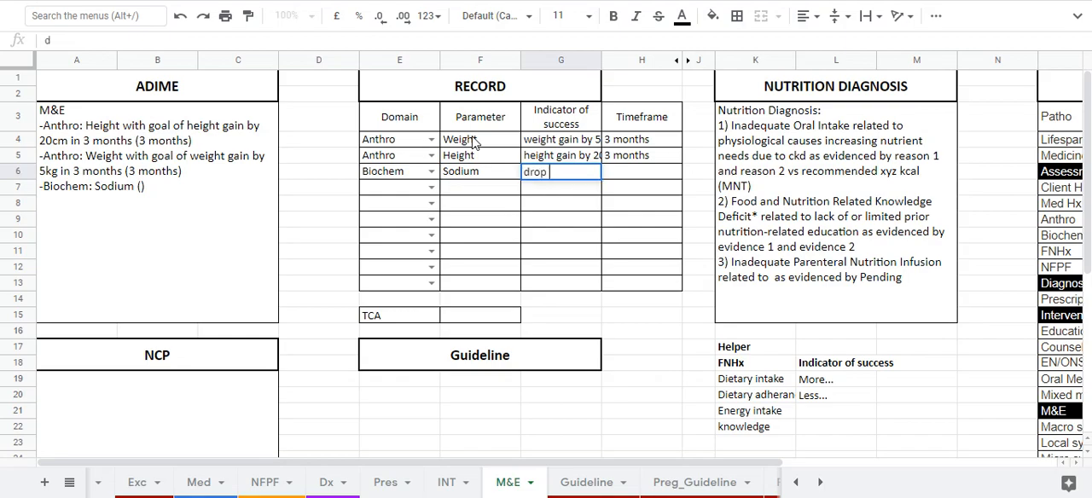
text(to normal)
key(BackSpace)
key(BackSpace)
key(BackSpace)
text(mal range)
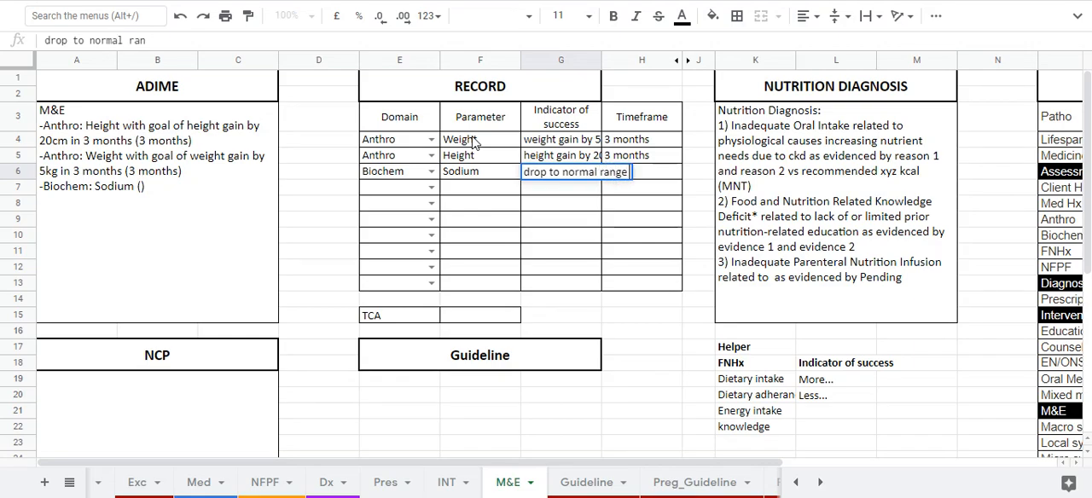
text( (135-4)
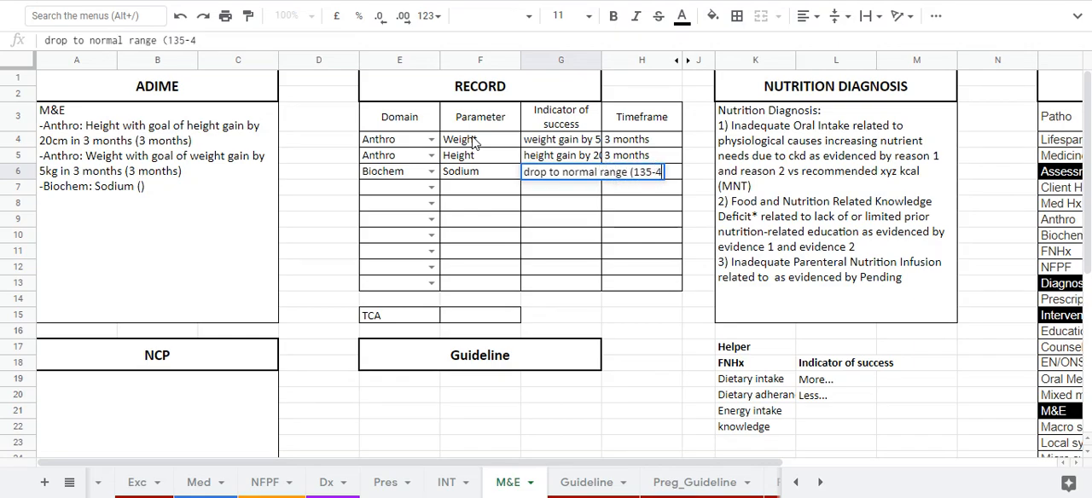
text(5 mmo)
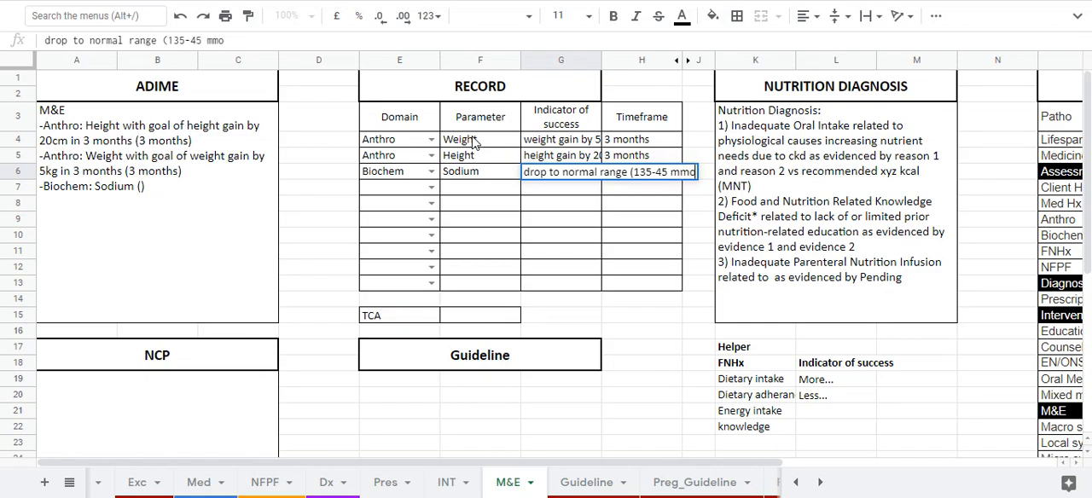
text(l))
key(Tab)
text(2 weeks)
key(Return)
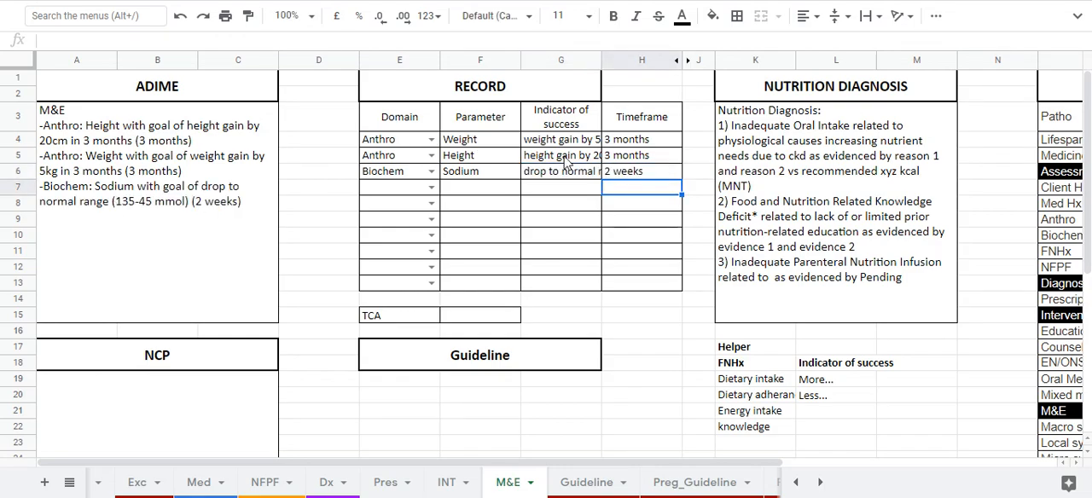
Correct the normal range in the Sodium row's indicator to 135-145 mmol.
click(593, 176)
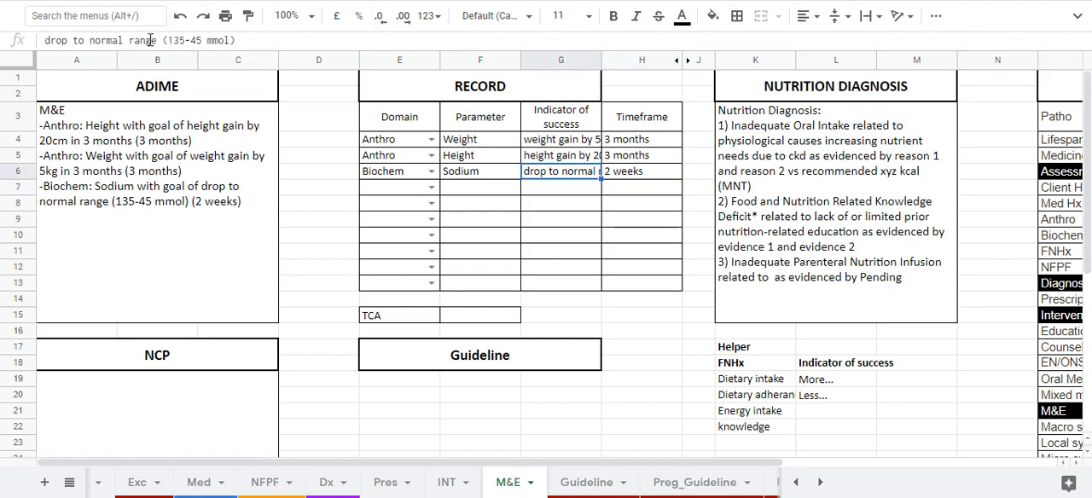
click(191, 40)
text(1)
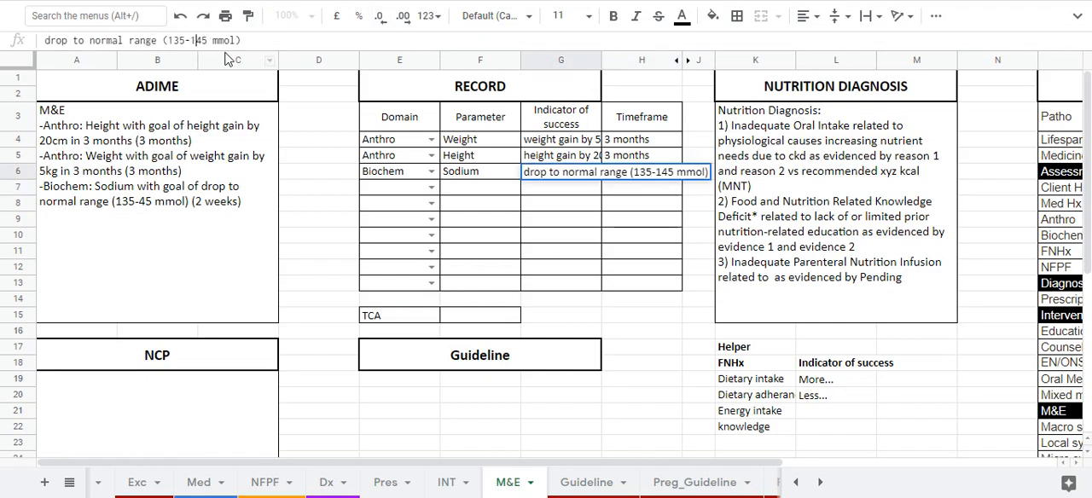
key(Return)
click(189, 228)
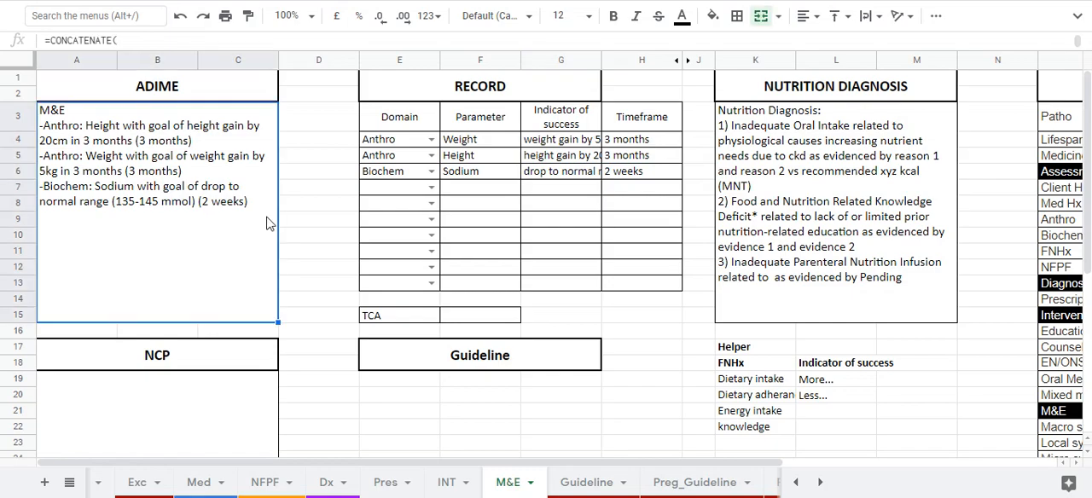
Enter 8 Jan 2021 as the TCA date below the Record table.
click(490, 322)
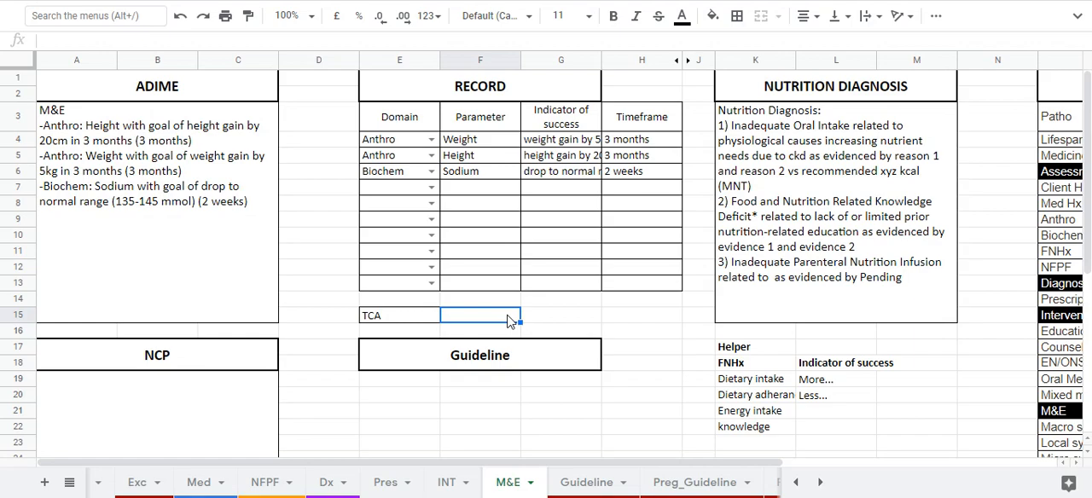
text(7)
key(BackSpace)
text(8)
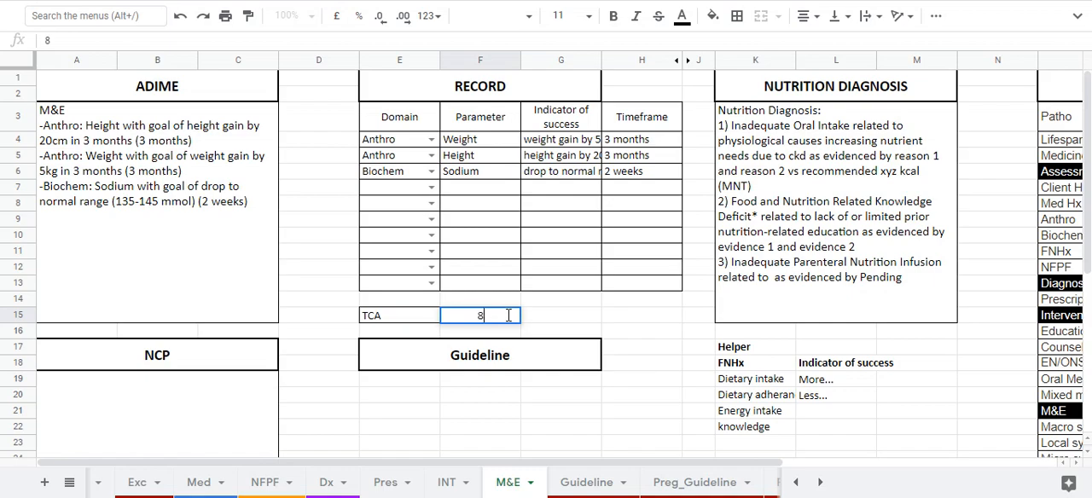
text( Jan 2021)
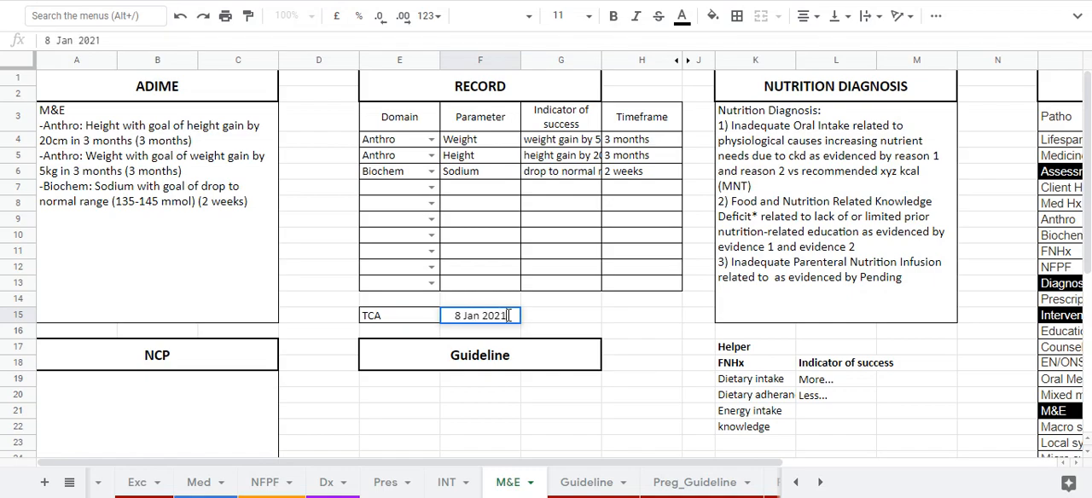
key(Return)
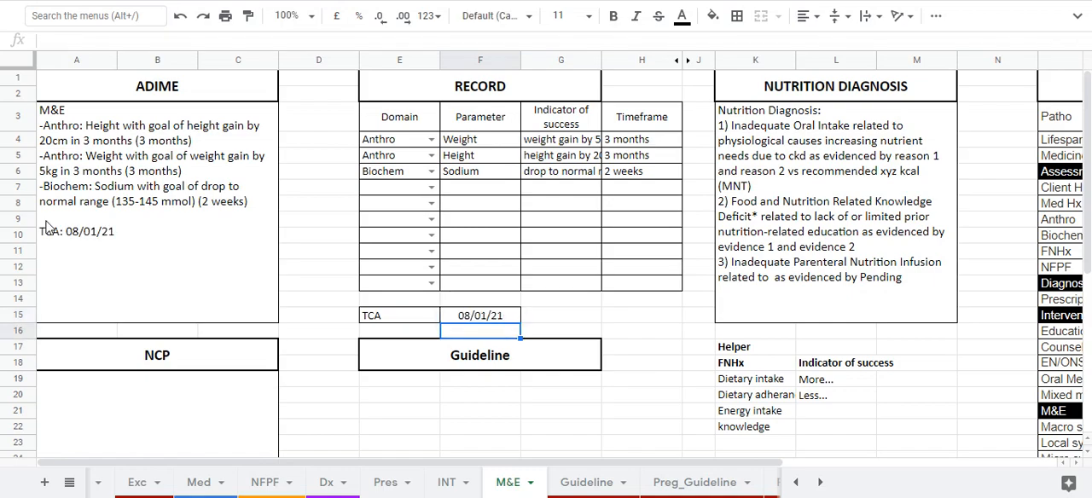
click(80, 216)
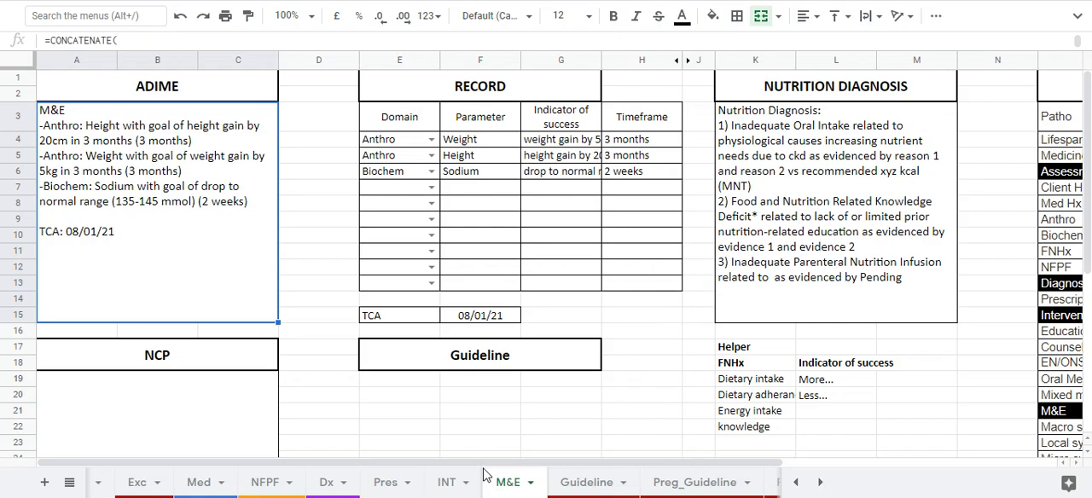
Try "discharged" as the TCA entry, and clear the TCA cell again.
click(494, 321)
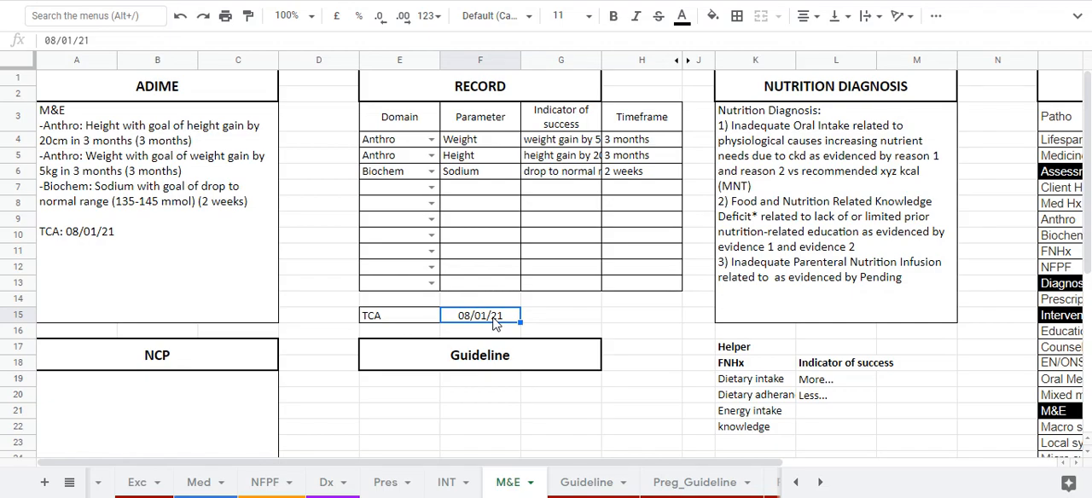
text(dischrage)
key(BackSpace)
key(BackSpace)
key(BackSpace)
key(BackSpace)
text(arged)
key(Return)
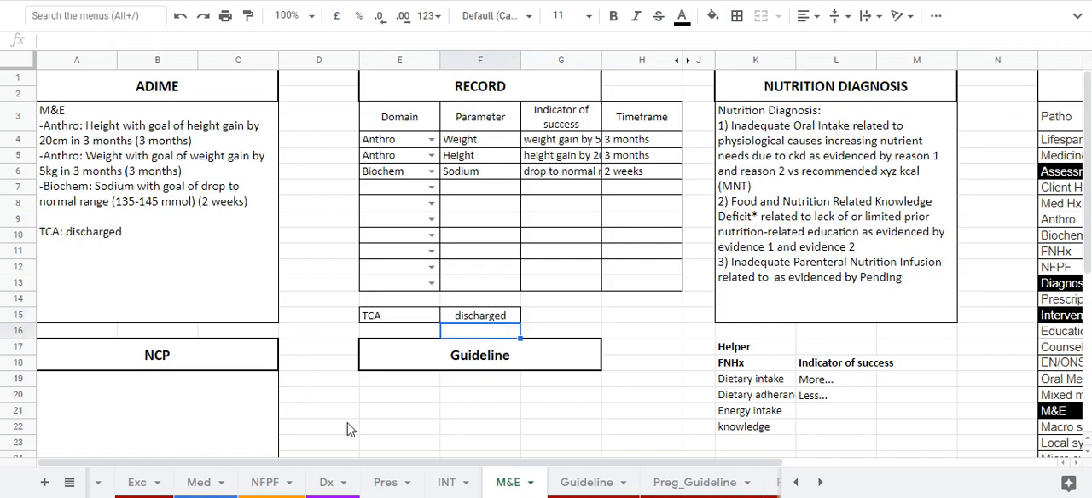
click(475, 318)
key(Delete)
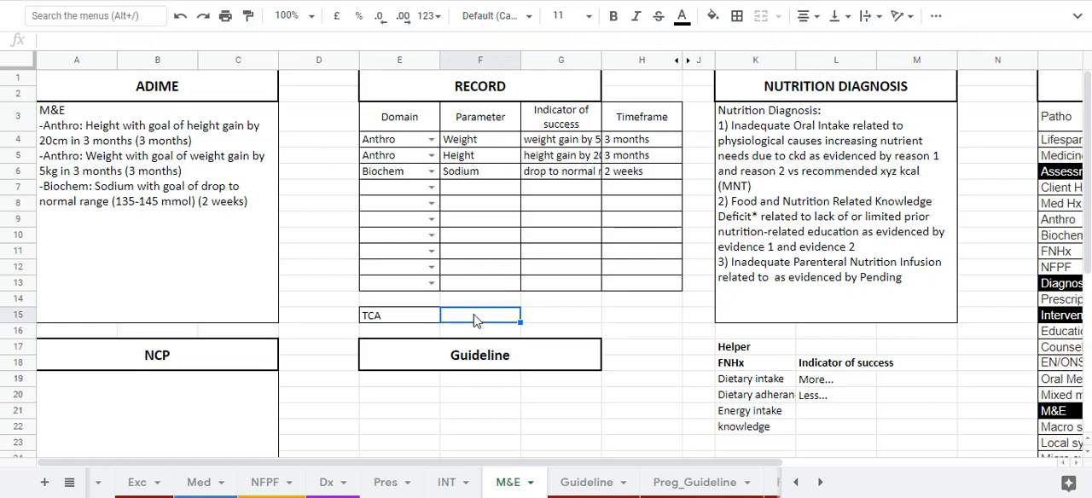
Examine the M&E sheet's Nutrition Diagnosis box, Guideline area and Learning Point table.
drag(480, 470, 646, 470)
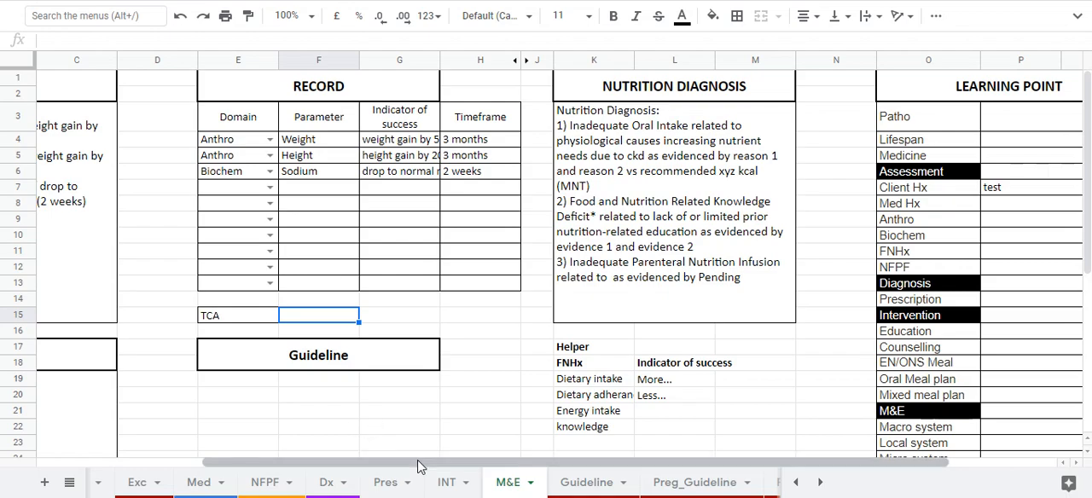
drag(414, 463, 251, 433)
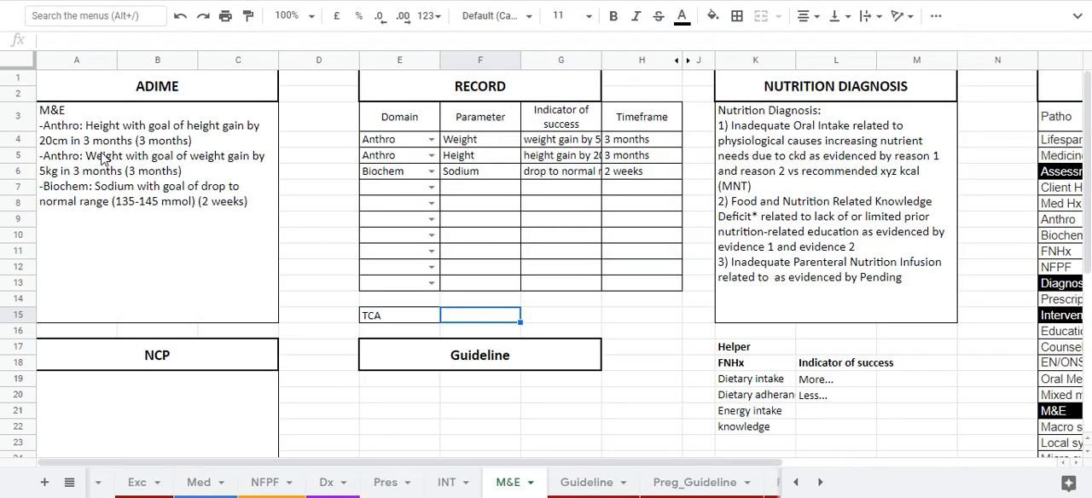
click(238, 290)
click(748, 293)
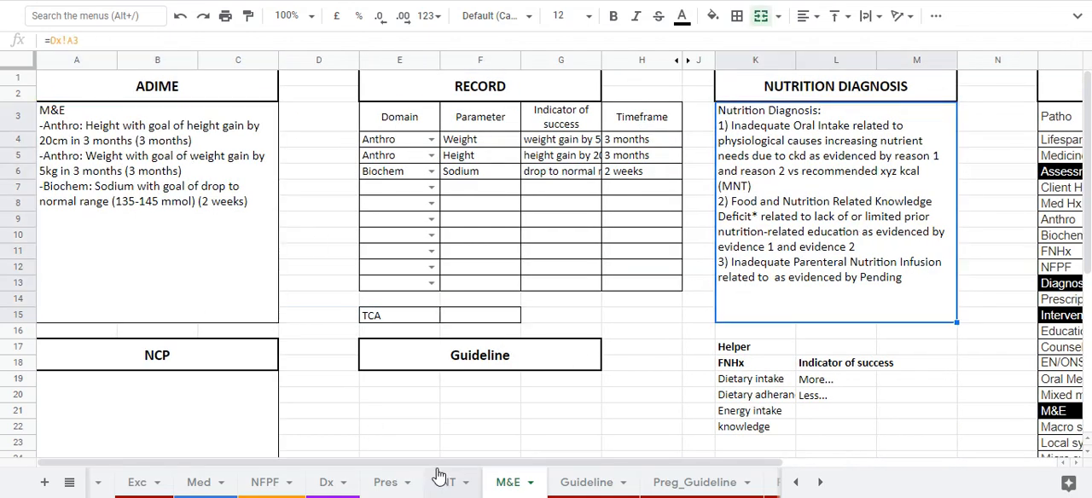
drag(464, 468, 646, 469)
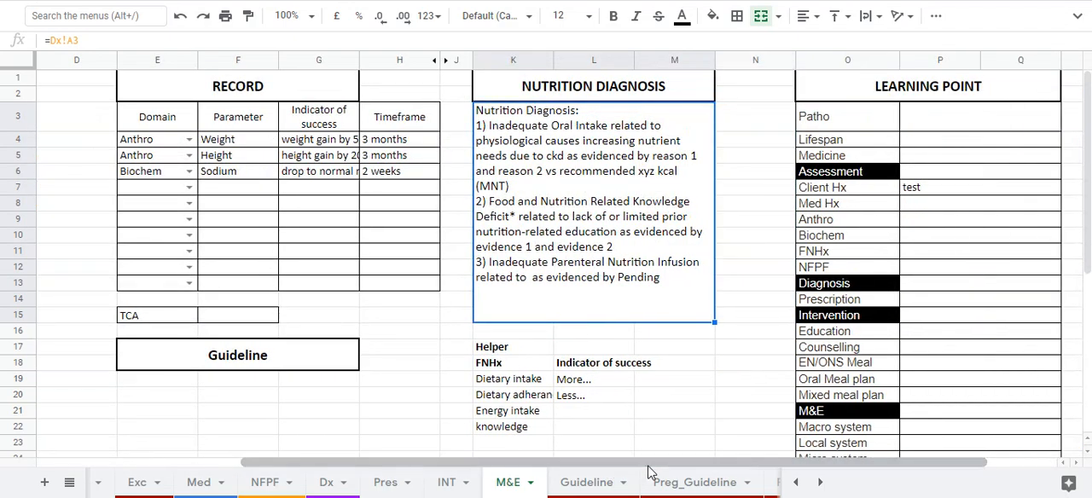
scroll(270, 351, down, 2)
click(320, 242)
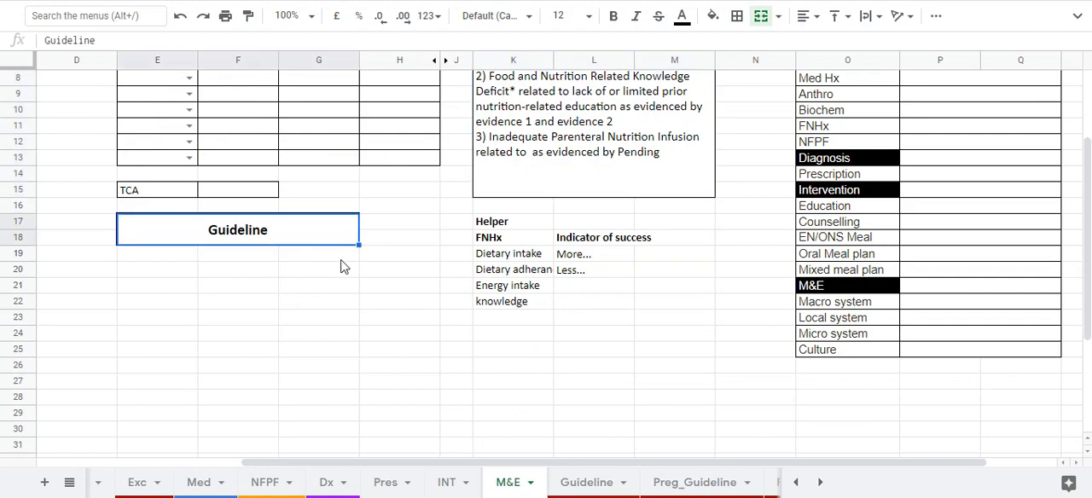
drag(406, 281, 417, 351)
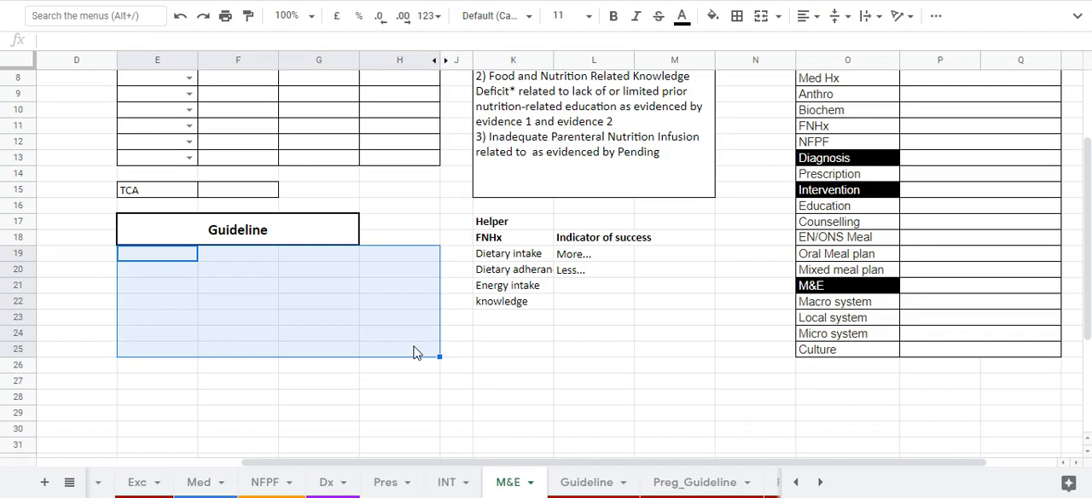
scroll(415, 352, up, 3)
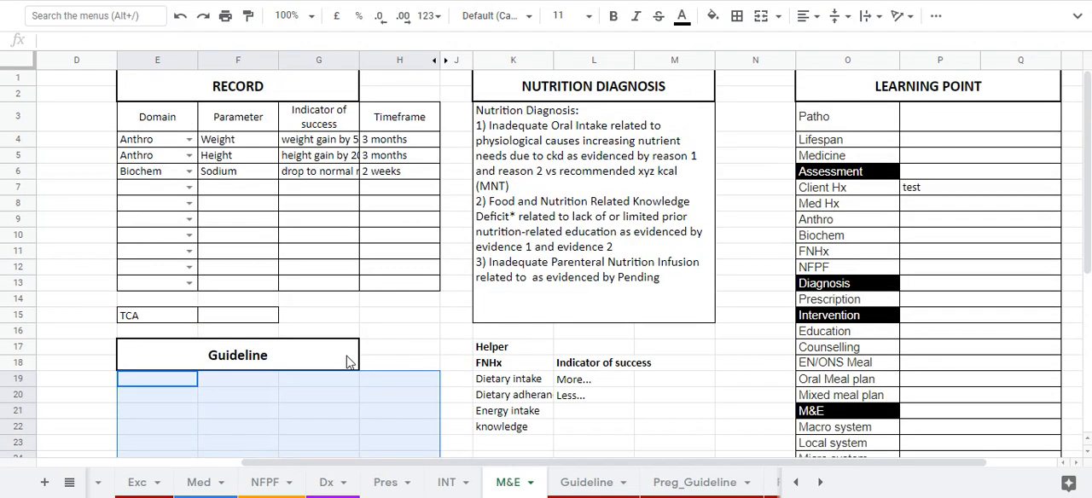
click(163, 383)
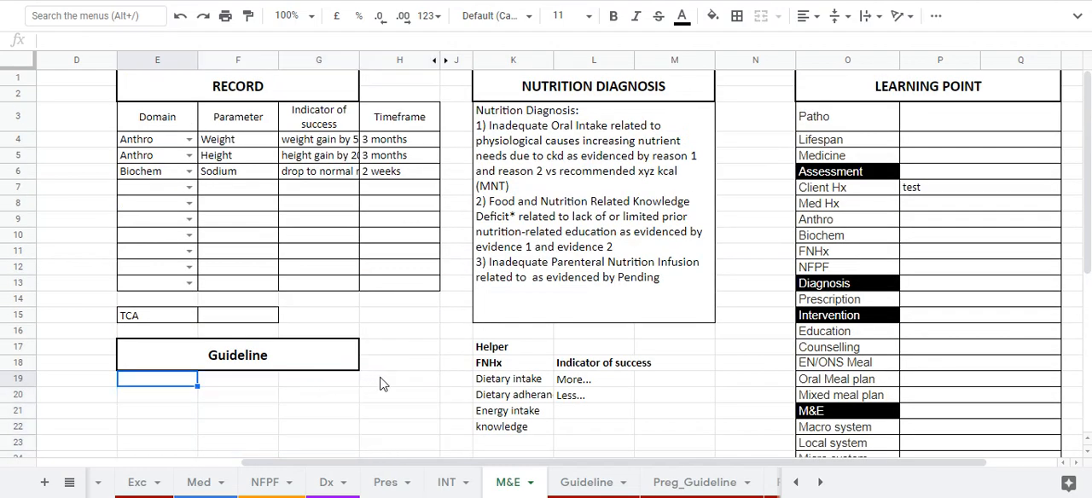
click(287, 354)
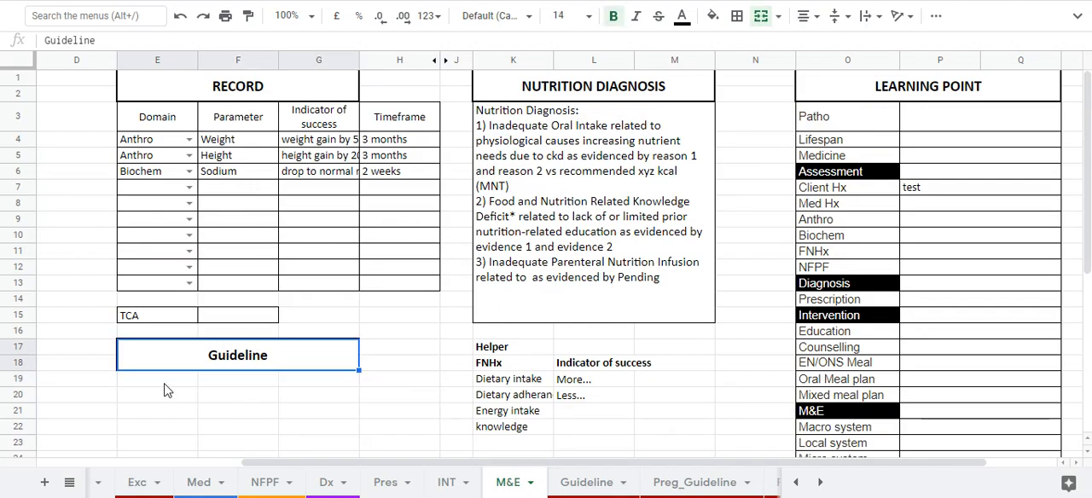
click(167, 390)
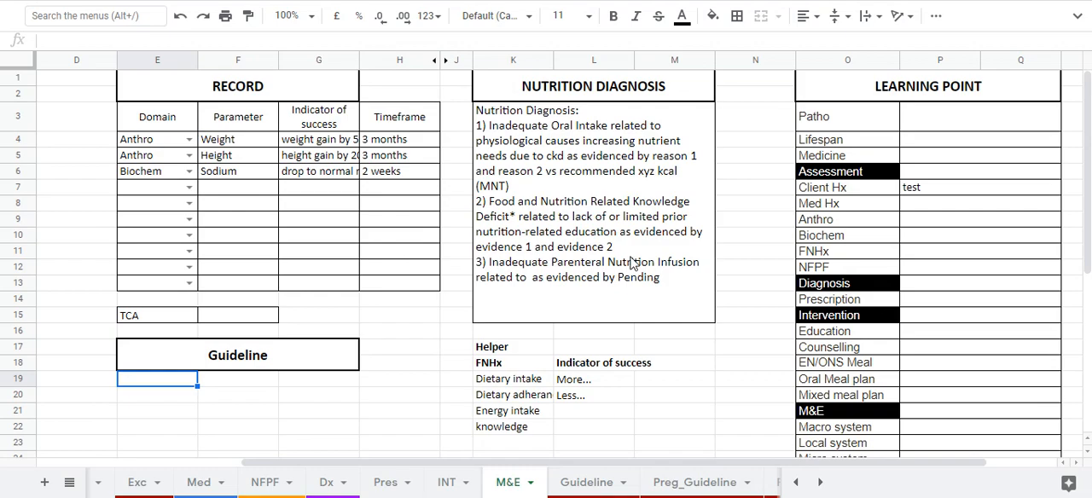
Move the Pres sheet to just after the INT sheet and return to the M&E sheet.
drag(403, 474, 439, 482)
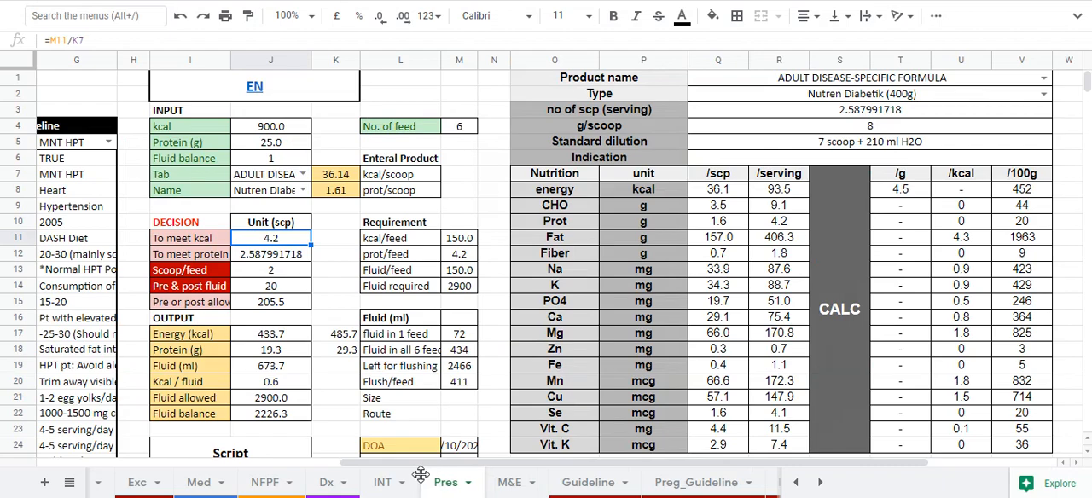
click(509, 483)
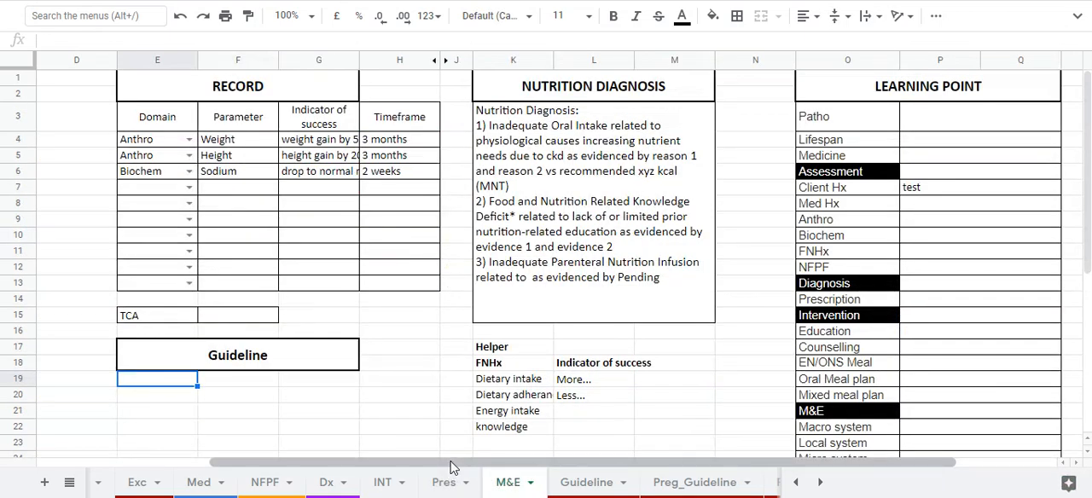
Enter "medicine A has the effect of B so it is used in context C" as the Medicine entry in the Learning Point table.
drag(483, 463, 591, 465)
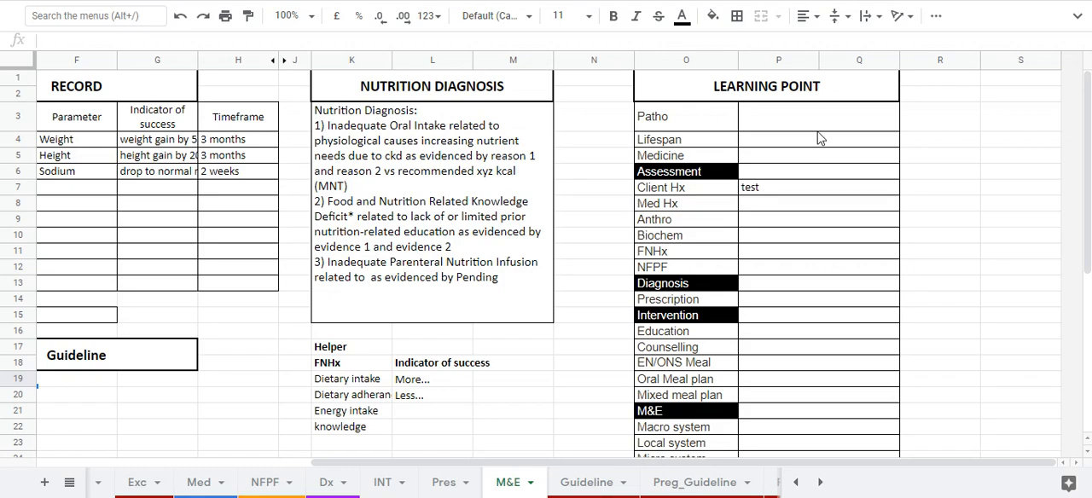
click(808, 157)
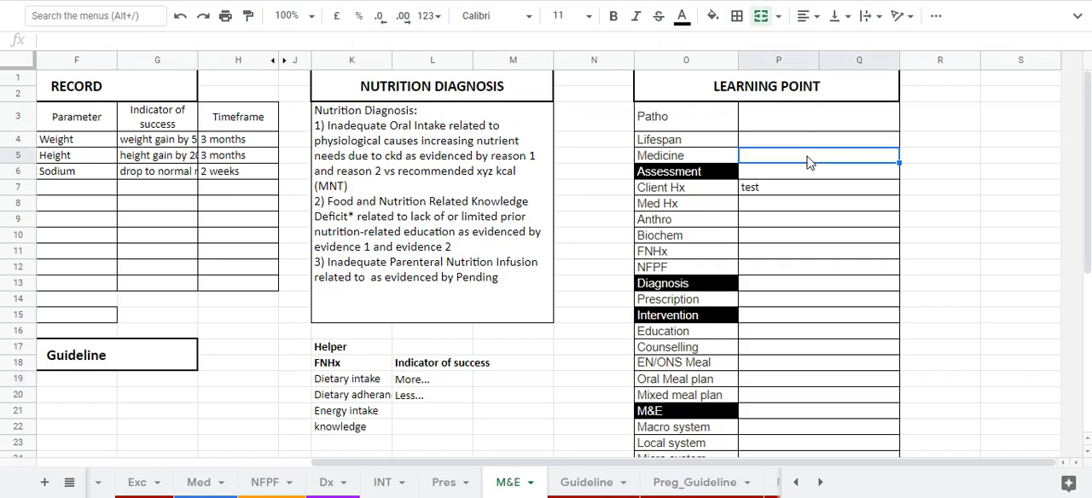
text(medicine a)
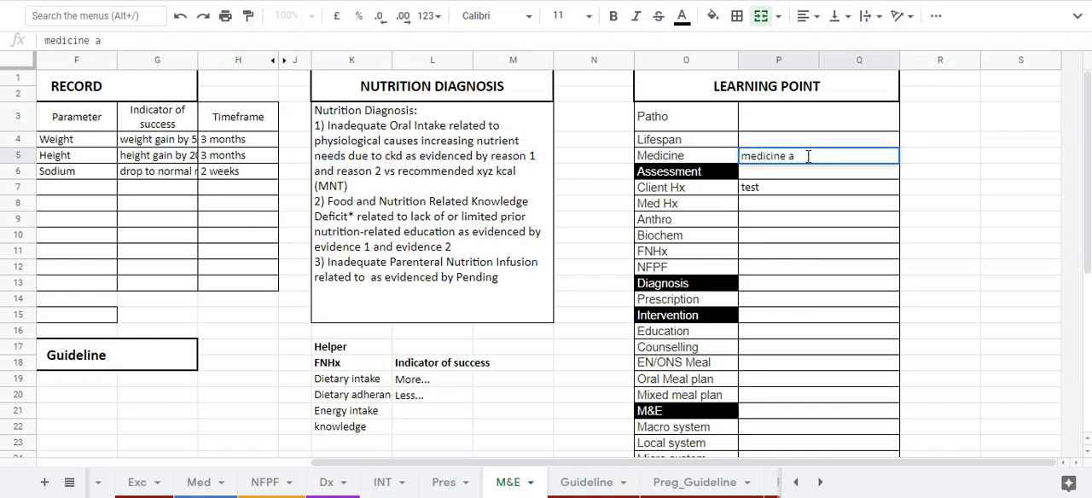
key(BackSpace)
text(A has the ef)
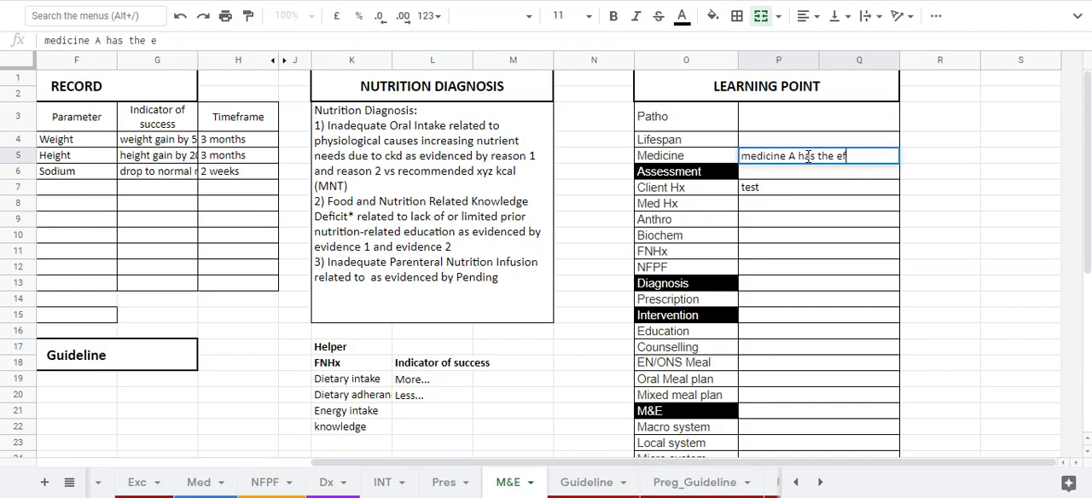
text(fect of B so )
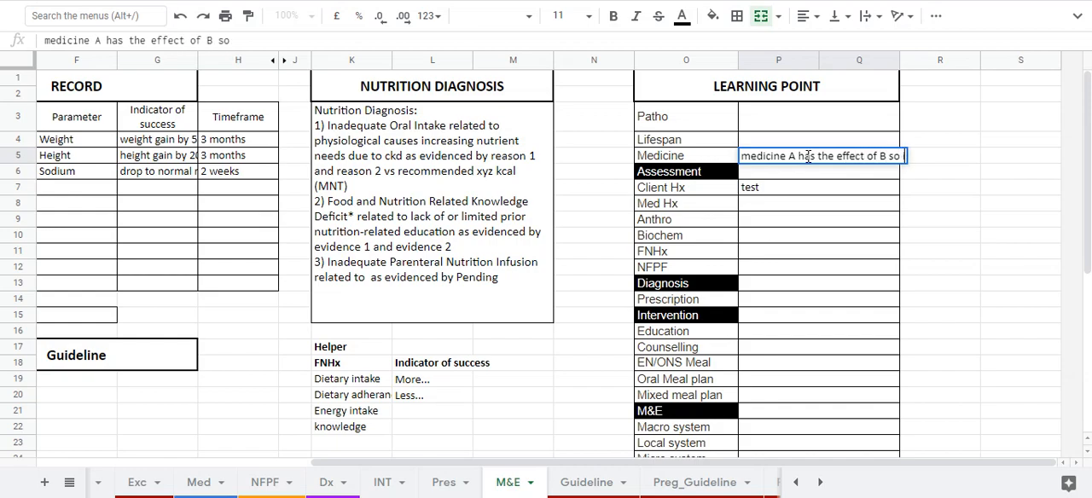
text(it is use)
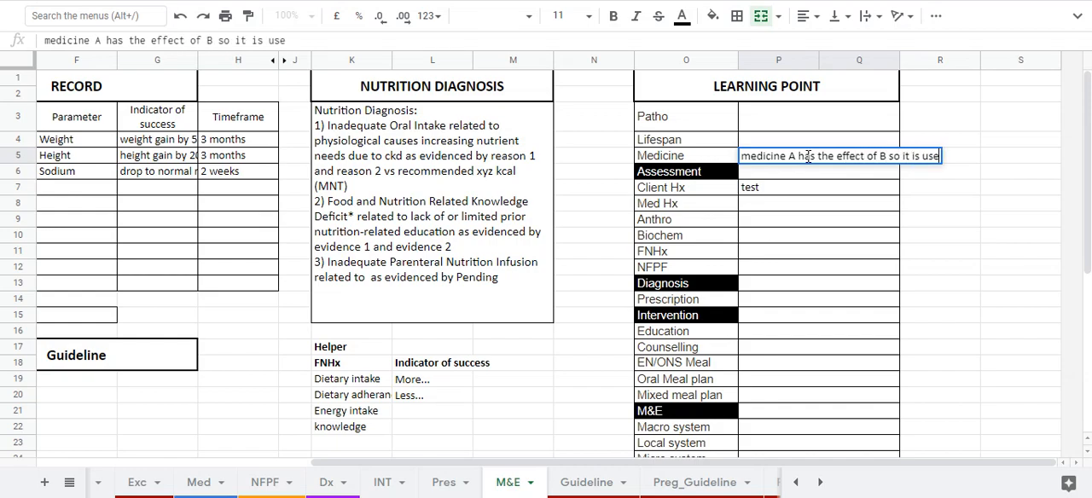
text(d in context C)
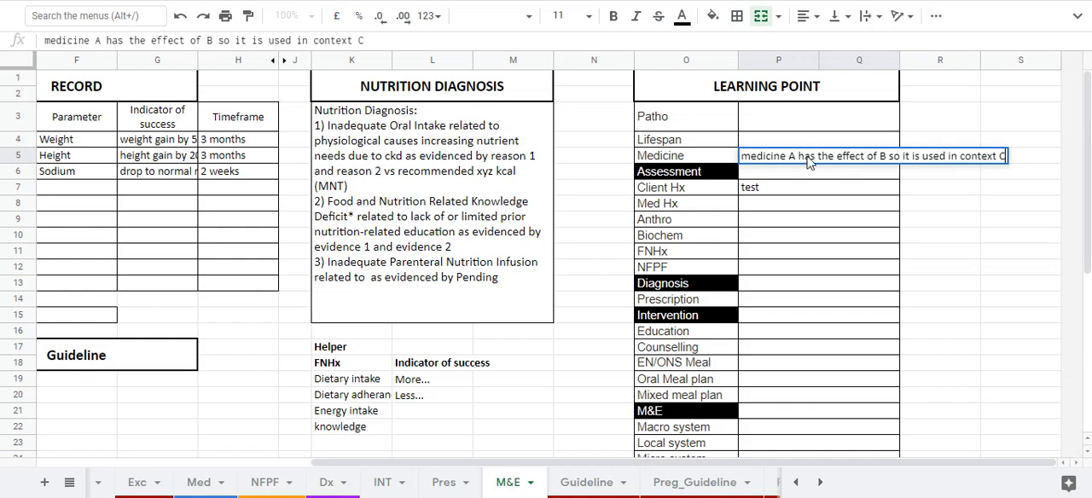
key(Return)
Enter "test test" as the Biochem entry in the Learning Point table.
click(778, 238)
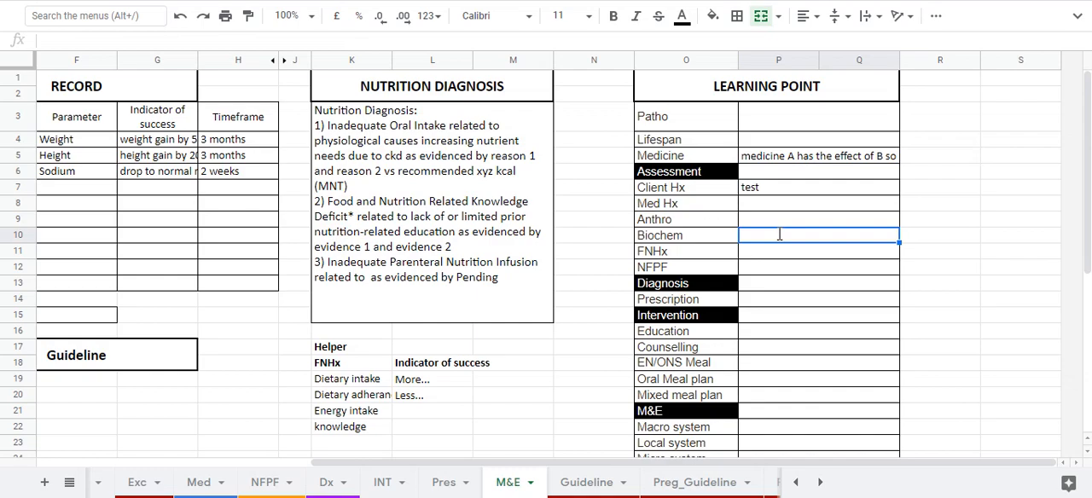
text(test test)
key(Return)
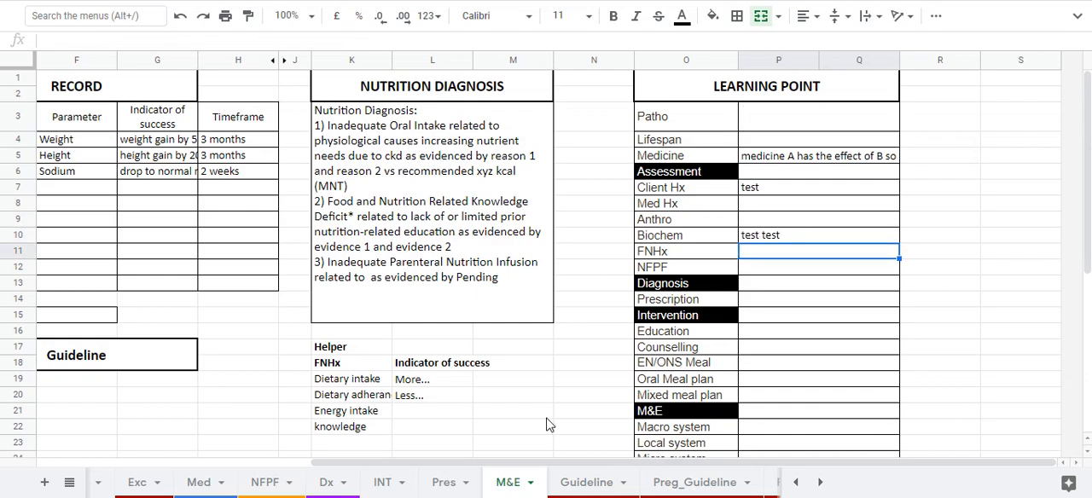
Open the NCP sheet and examine the Learning Points list and the filter formula that draws it from the M&E sheet.
scroll(332, 481, up, 5)
scroll(337, 487, up, 4)
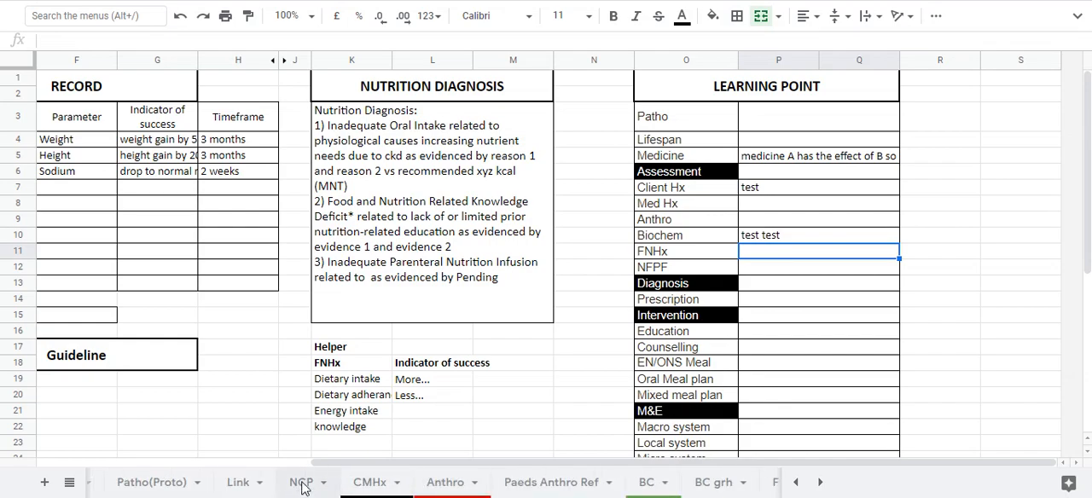
click(300, 484)
drag(305, 464, 683, 467)
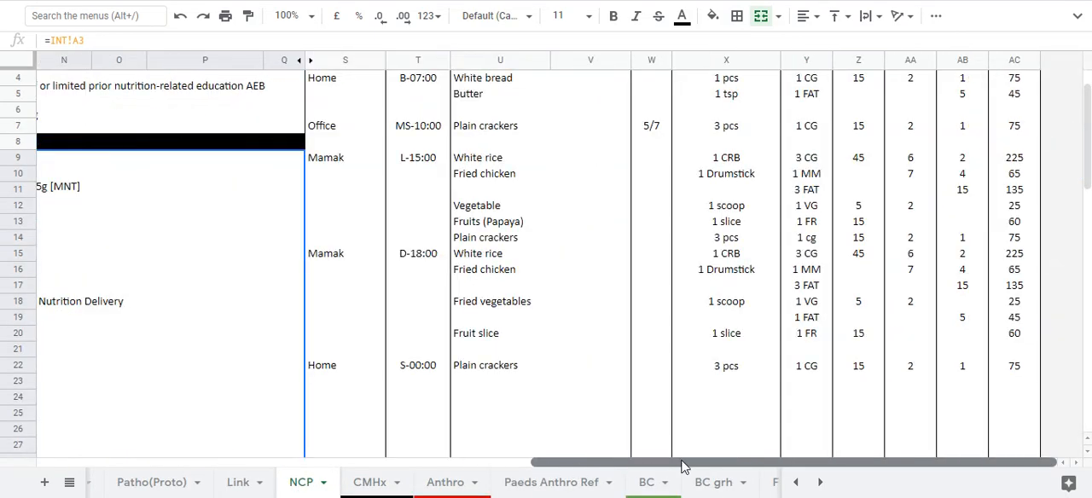
scroll(622, 392, down, 5)
scroll(623, 392, down, 3)
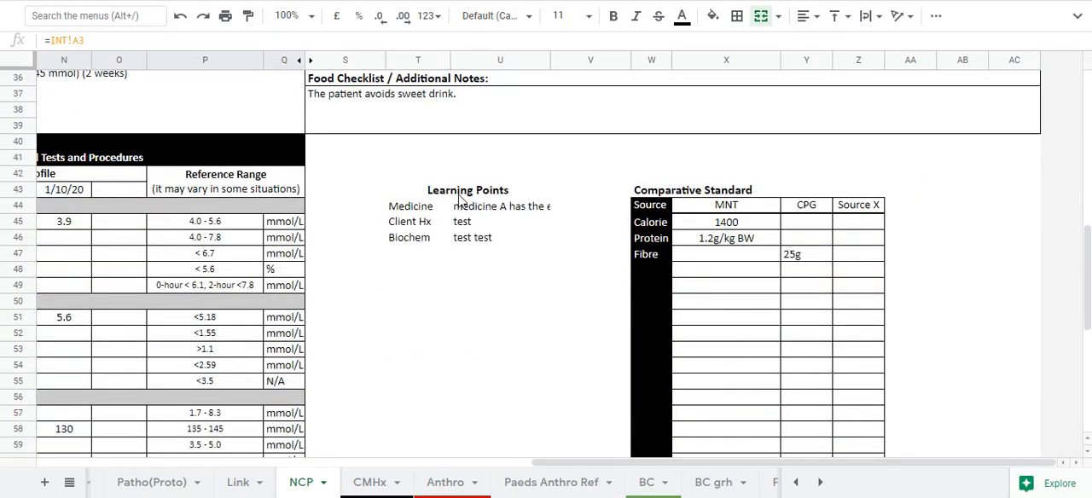
drag(401, 206, 524, 258)
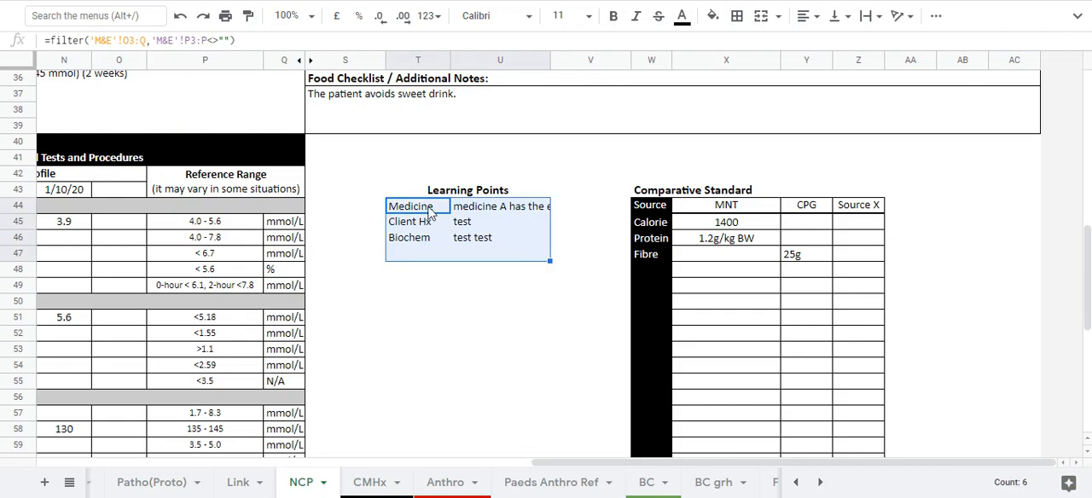
drag(431, 212, 505, 244)
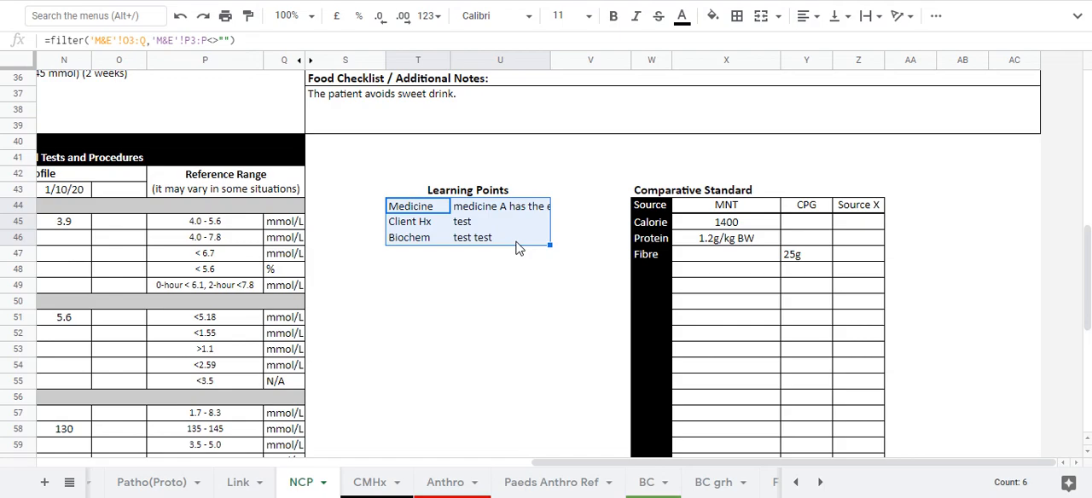
scroll(700, 493, down, 3)
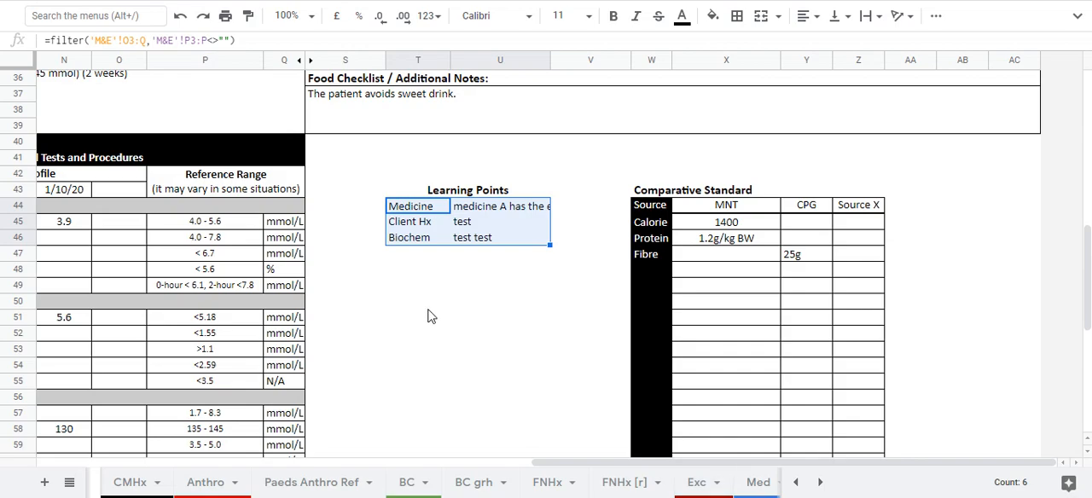
click(479, 209)
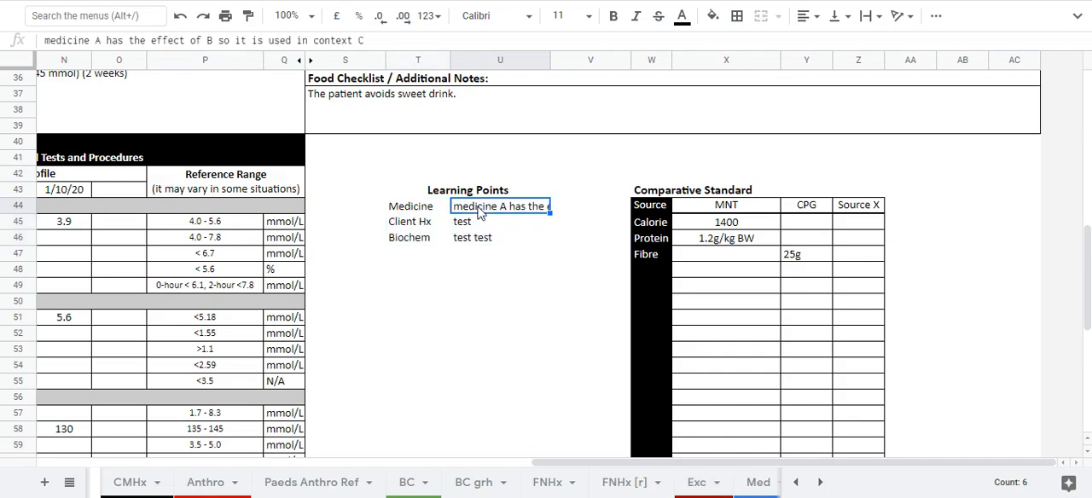
click(476, 228)
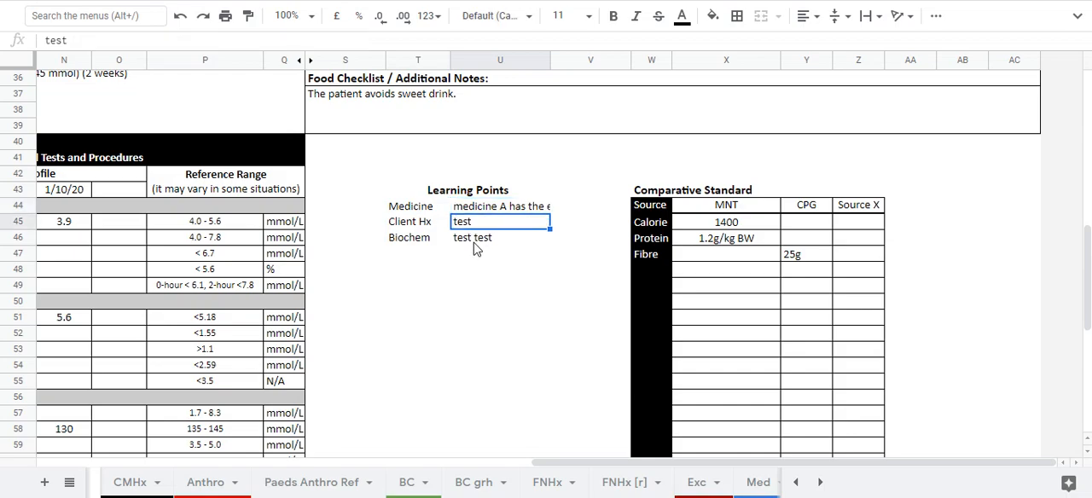
click(420, 209)
shift+click(466, 237)
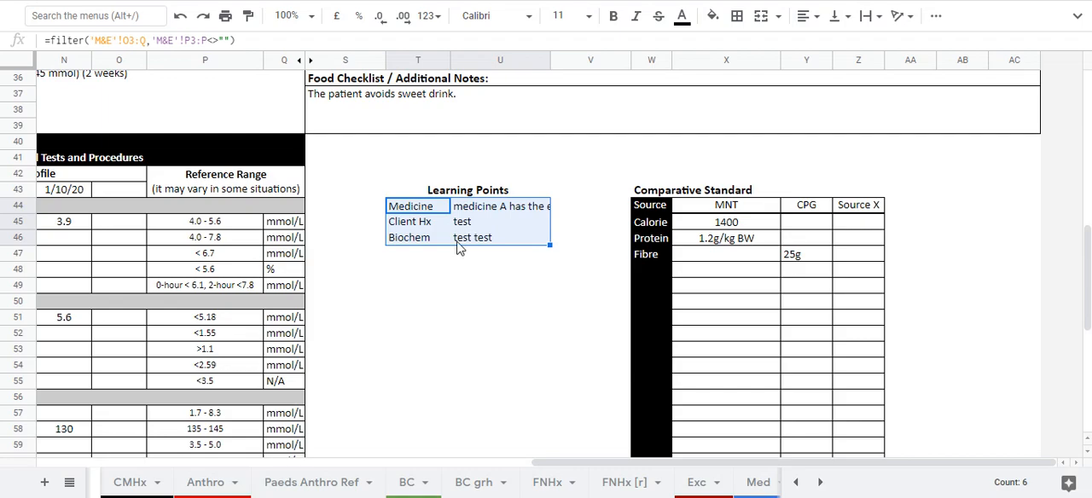
Look through the workbook's remaining sheet names and return to the M&E sheet.
scroll(727, 486, down, 5)
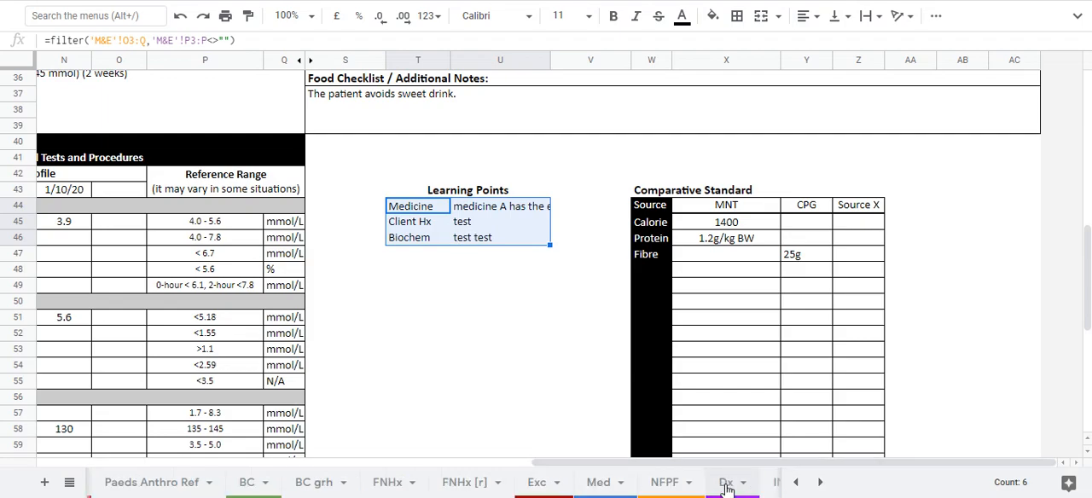
scroll(727, 486, down, 4)
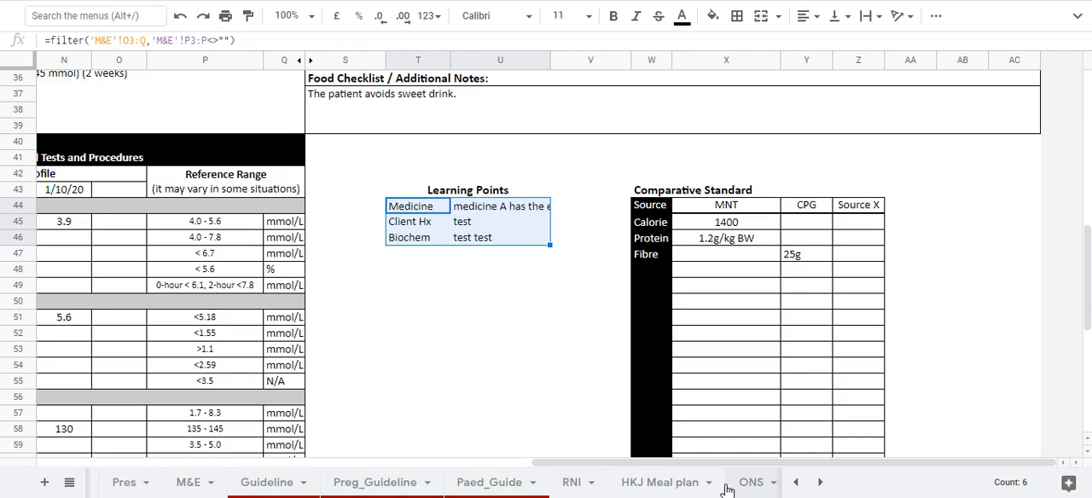
scroll(725, 486, down, 5)
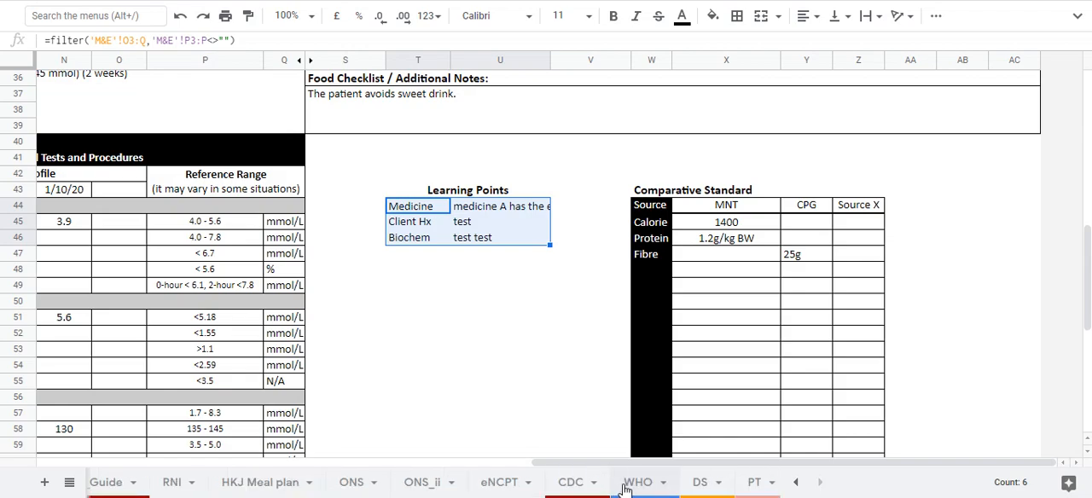
scroll(136, 486, up, 2)
scroll(141, 486, up, 2)
click(114, 483)
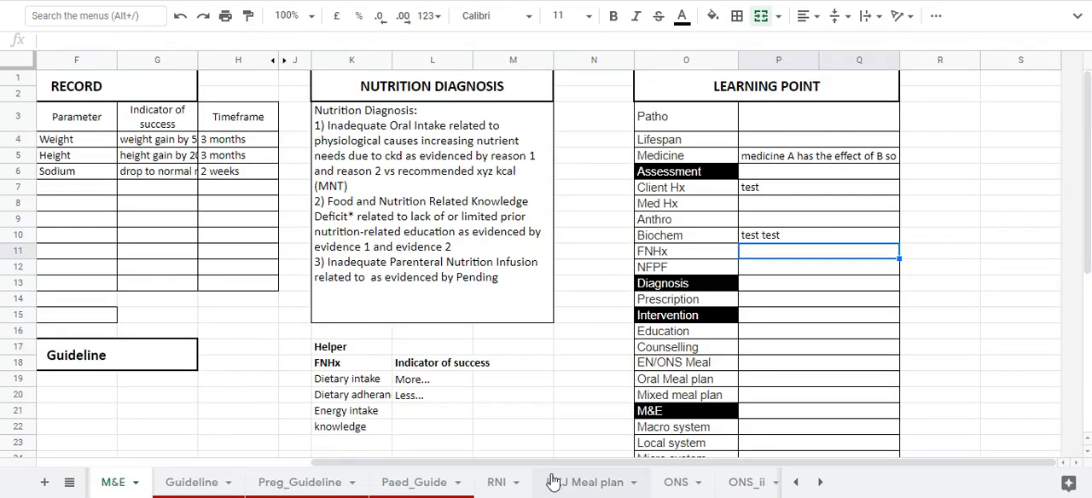
Review the M&E sheet's Record table, Guideline heading, Nutrition Diagnosis box and Learning Point rows from Patho to Prescription.
drag(558, 465, 260, 414)
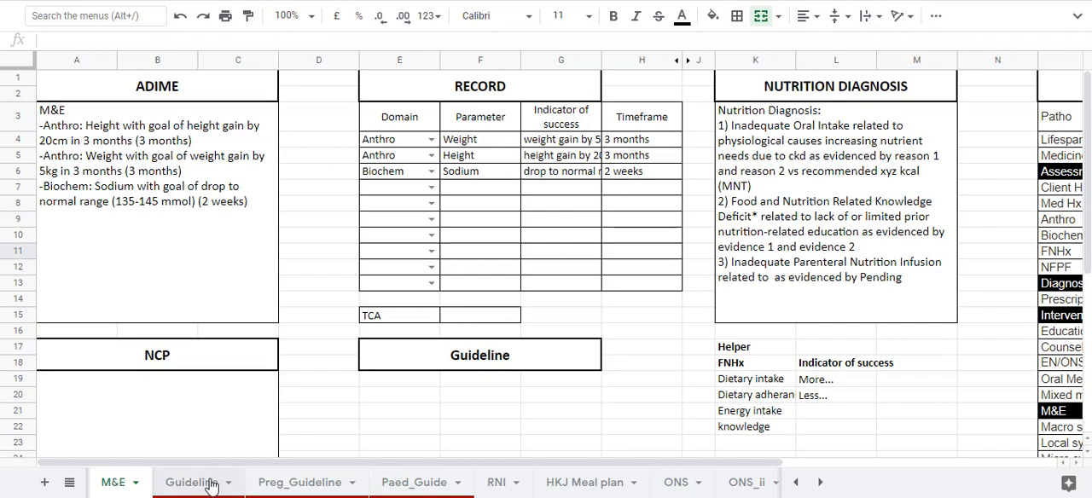
scroll(208, 486, down, 2)
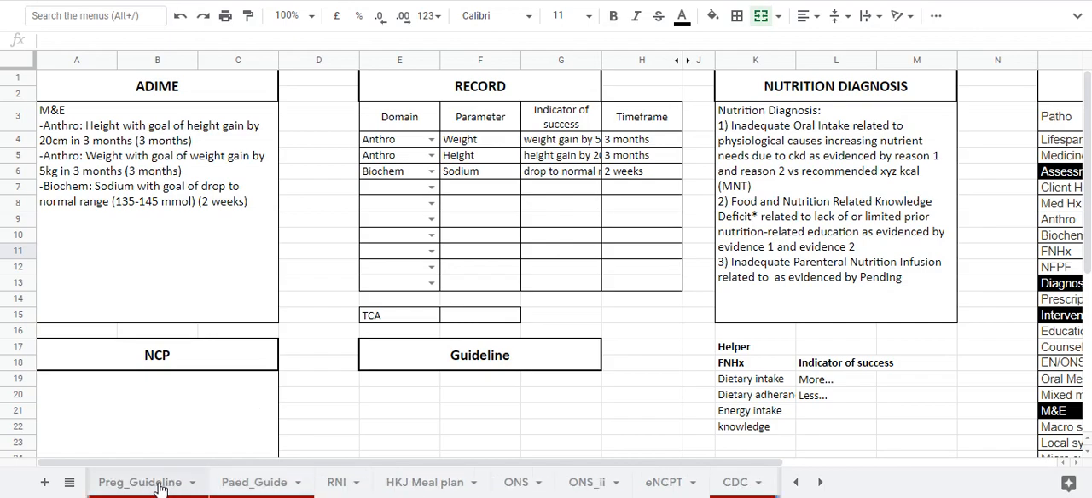
scroll(659, 493, down, 2)
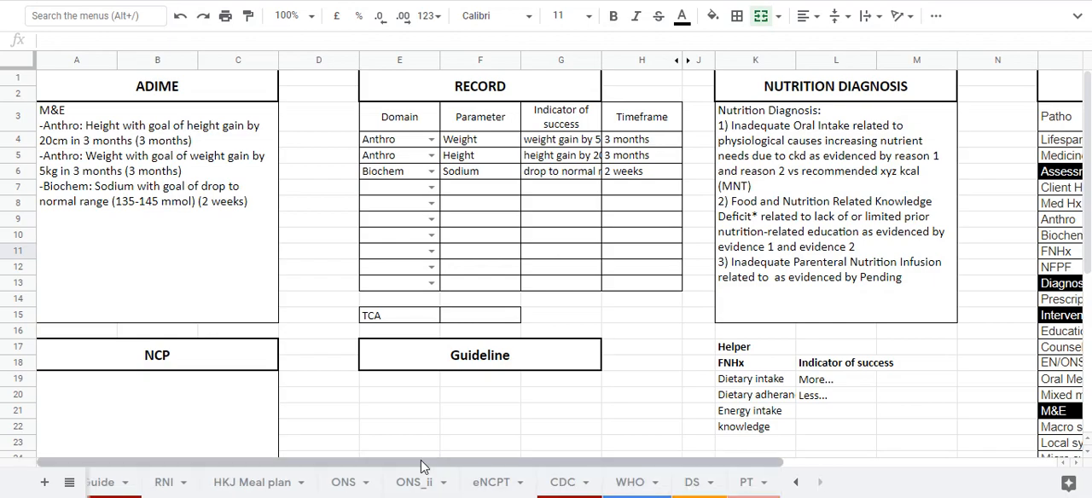
scroll(365, 479, up, 2)
scroll(346, 493, up, 3)
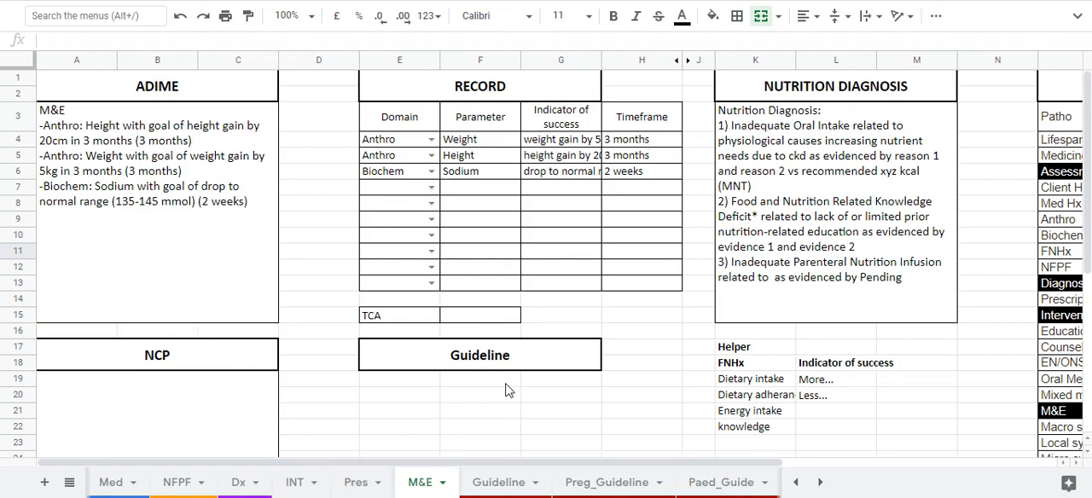
click(494, 355)
scroll(435, 474, right, 3)
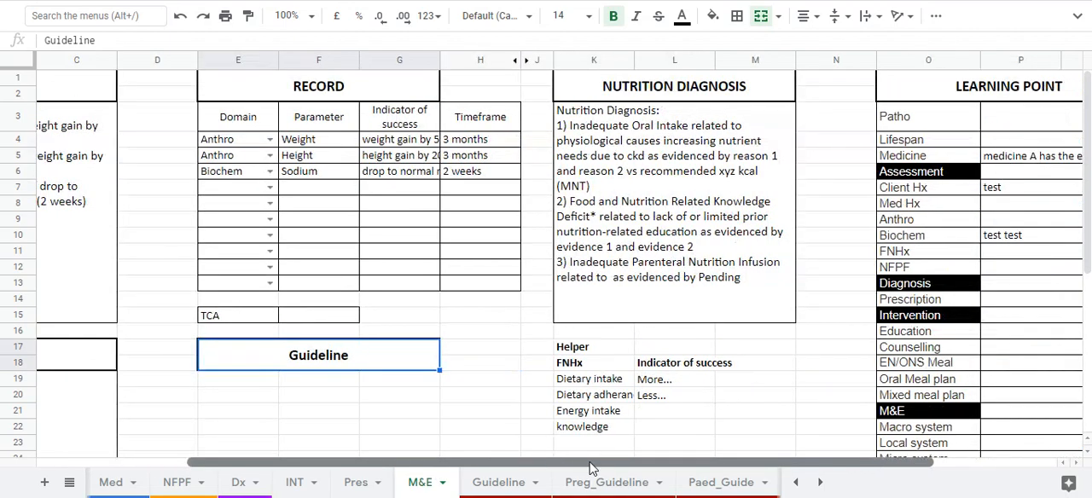
click(793, 264)
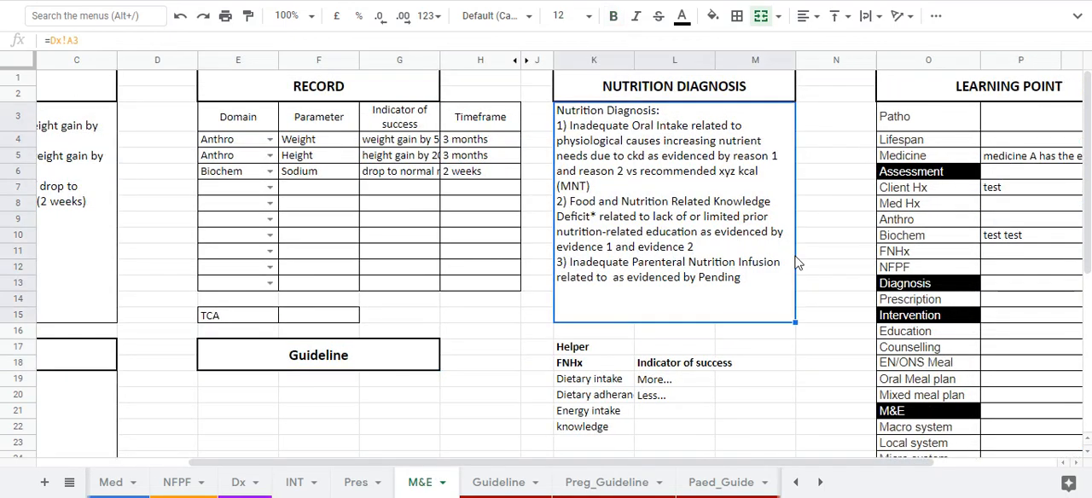
drag(1009, 128, 1023, 313)
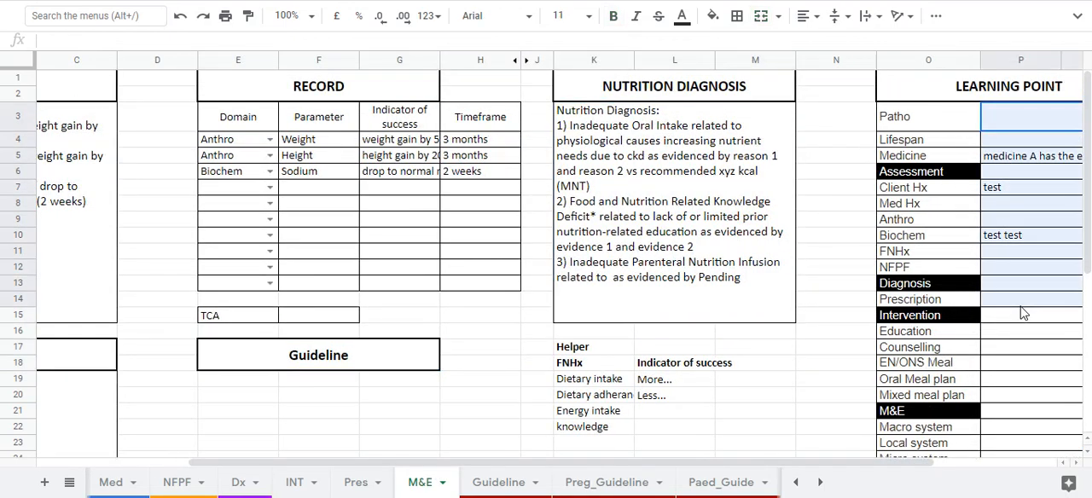